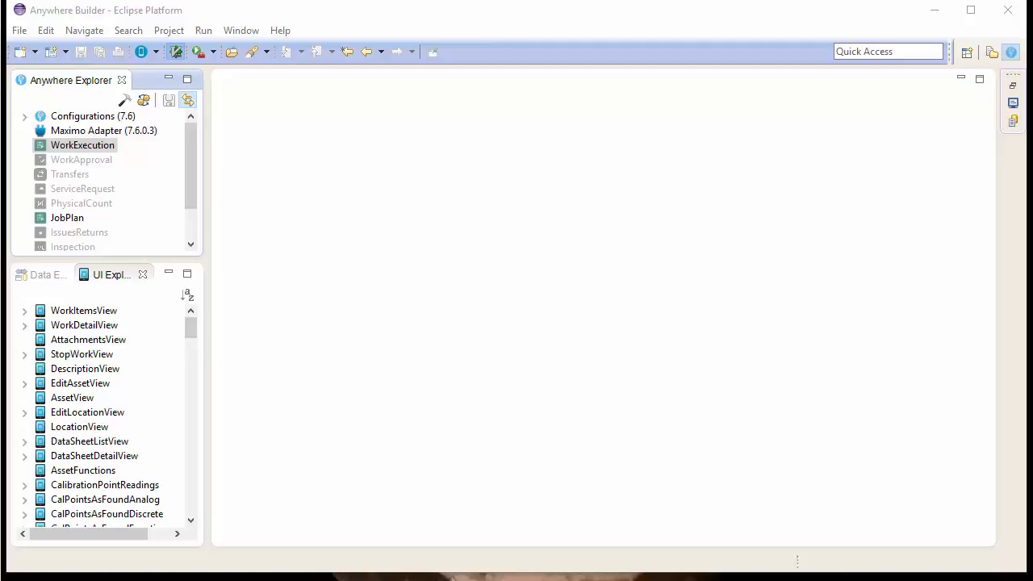
# Open the JobPlan app, then its WorkItemsView (My Assigned Work) and WorkDetailView layouts
pyautogui.click(70, 220)
pyautogui.doubleClick(70, 219)
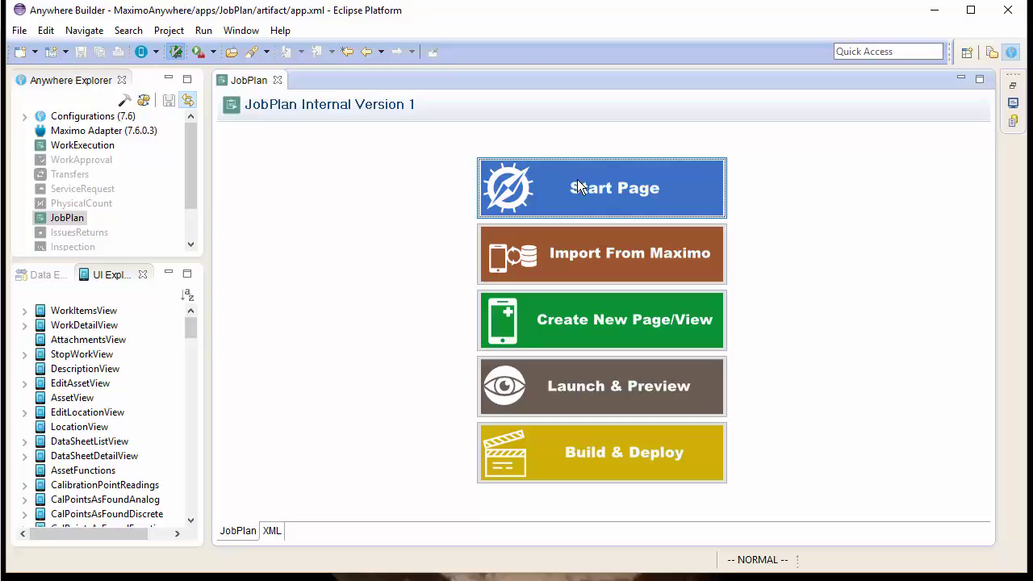
pyautogui.click(570, 208)
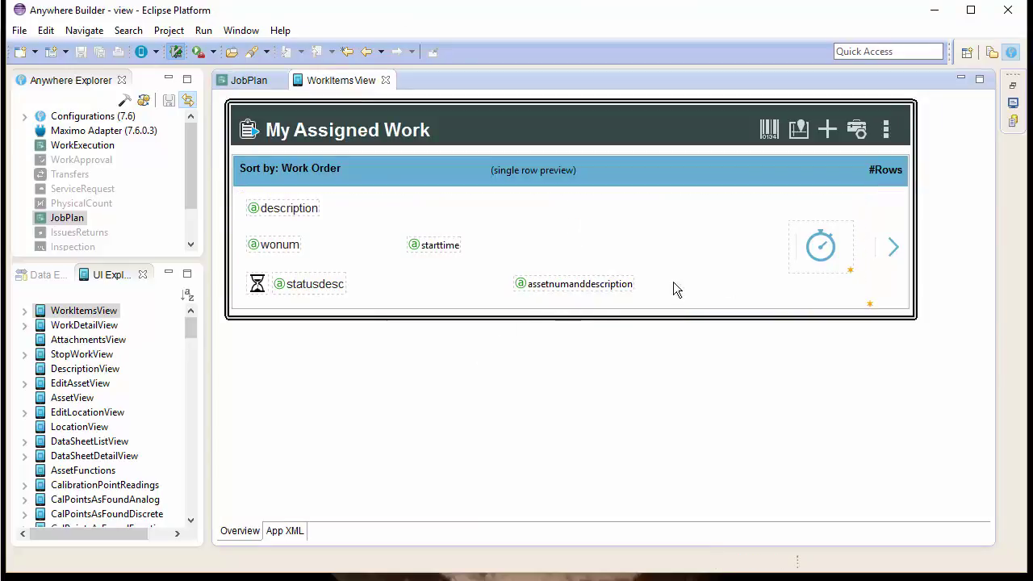
pyautogui.click(890, 252)
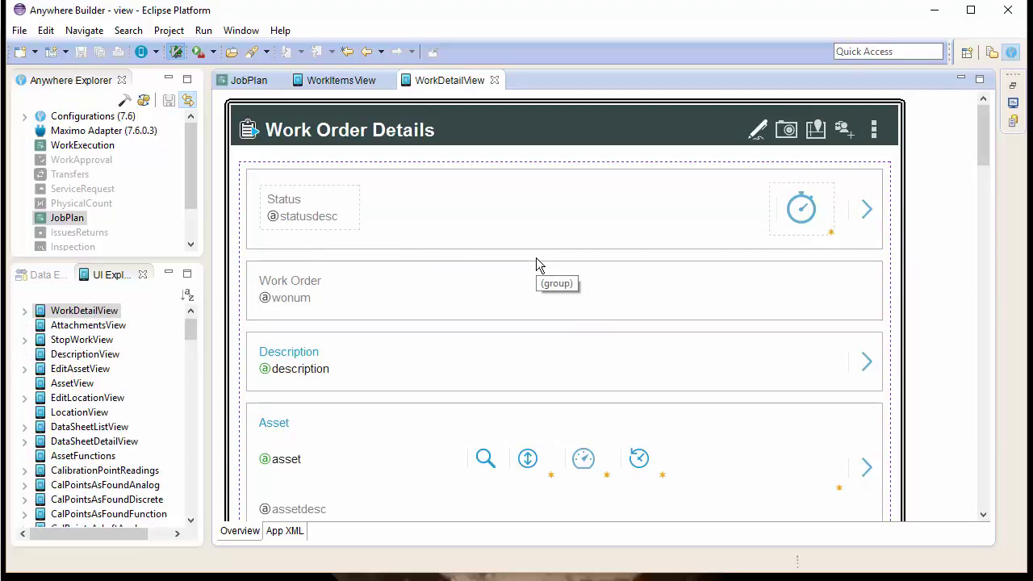
# Switch between the My Assigned Work and Work Order Details tabs and select a details section
pyautogui.click(361, 81)
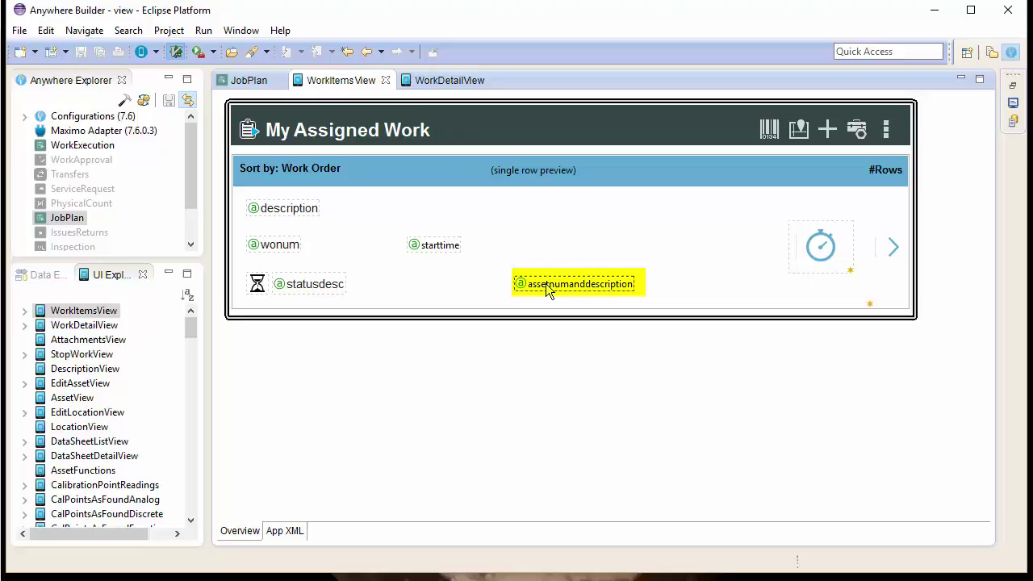
pyautogui.click(430, 78)
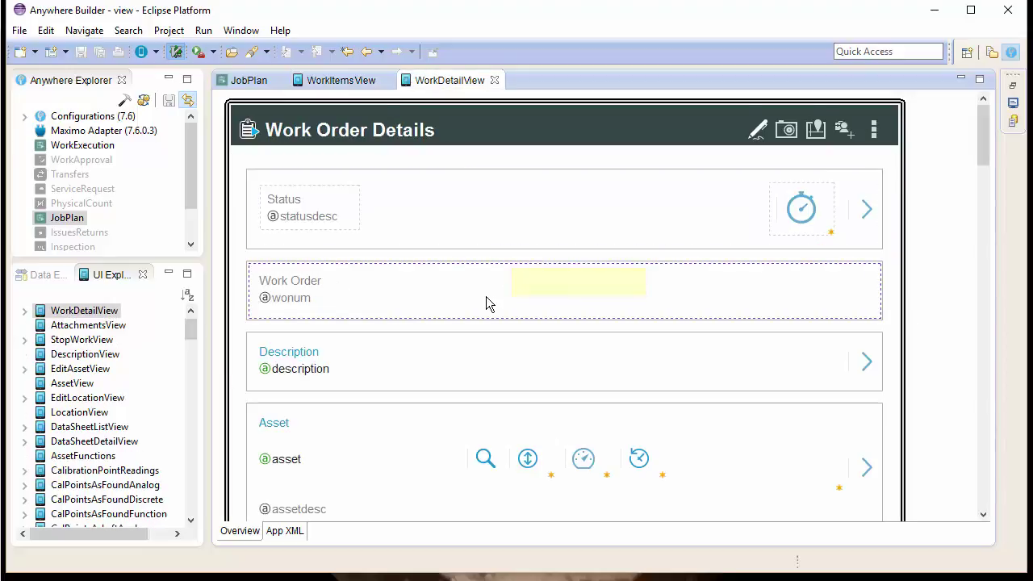
pyautogui.scroll(-1, 456, 401)
pyautogui.click(457, 401)
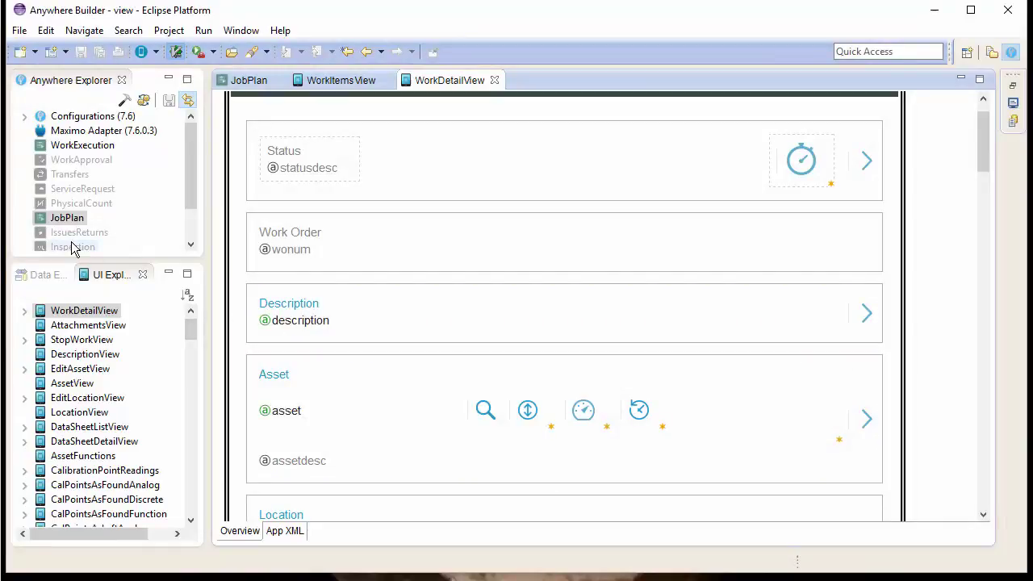
# Show Data Explorer beside the JobPlan start page and expand workOrder to list its fields
pyautogui.click(46, 275)
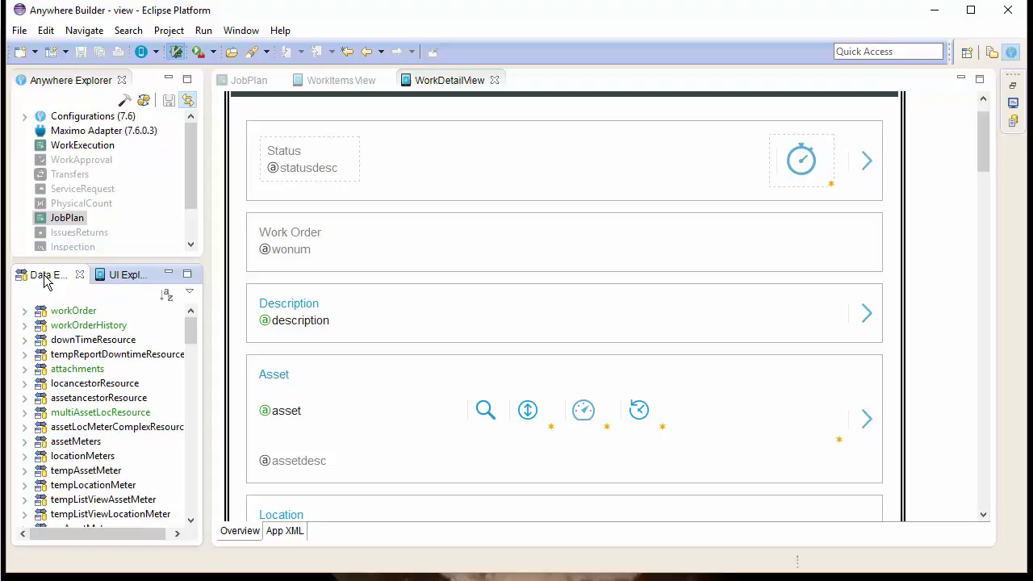
pyautogui.click(249, 80)
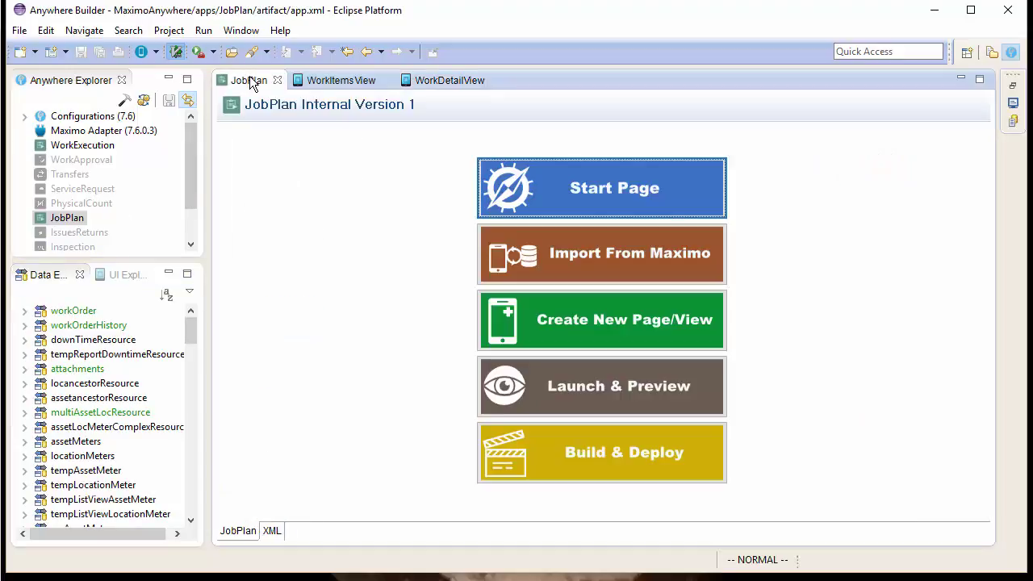
pyautogui.doubleClick(68, 312)
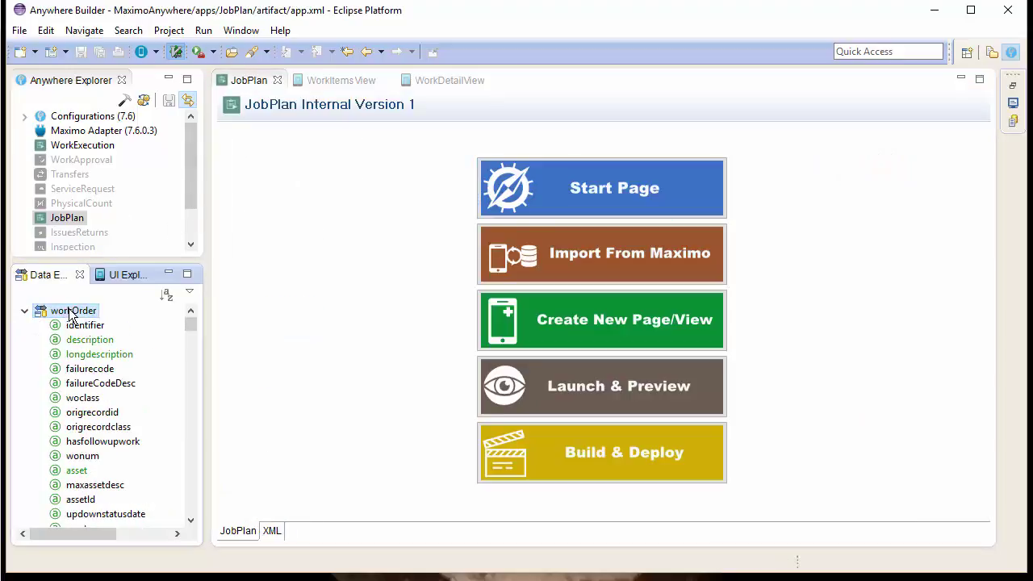
pyautogui.scroll(-7, 68, 363)
pyautogui.scroll(-15, 68, 364)
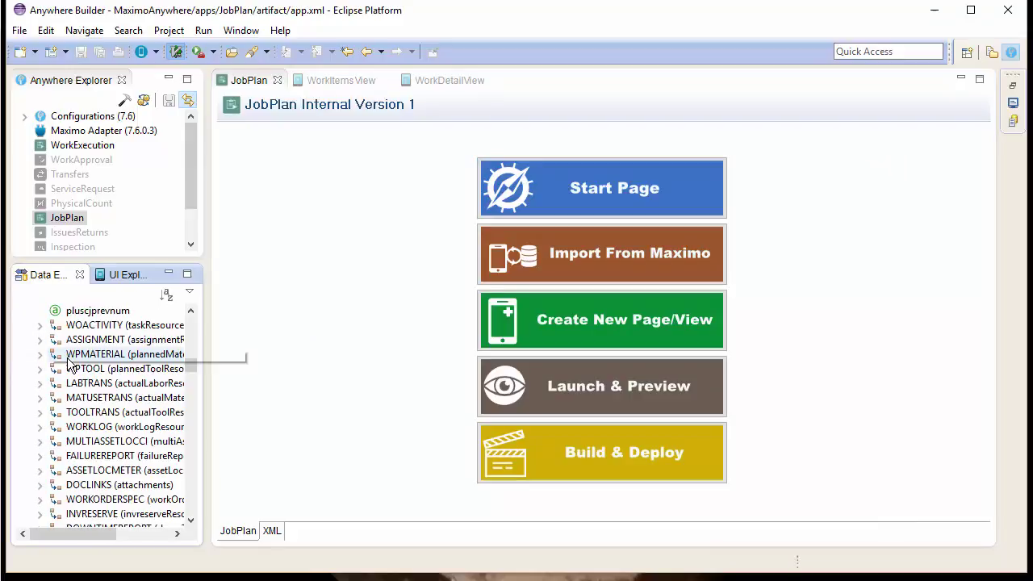
pyautogui.scroll(-5, 68, 363)
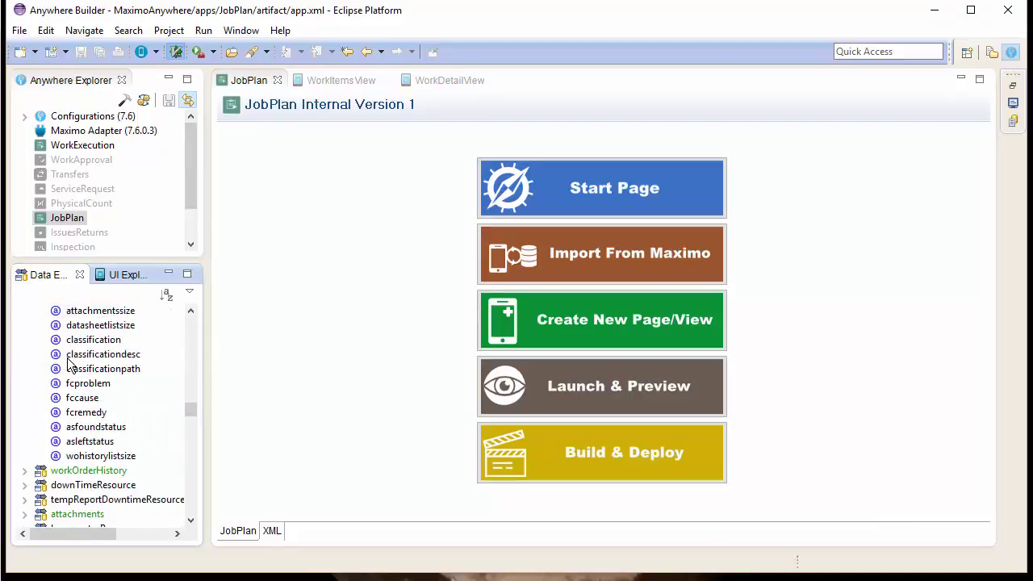
# Start a Field(s) import from Maximo using the JOBPLAN object, attached to the workOrder resource
pyautogui.click(631, 257)
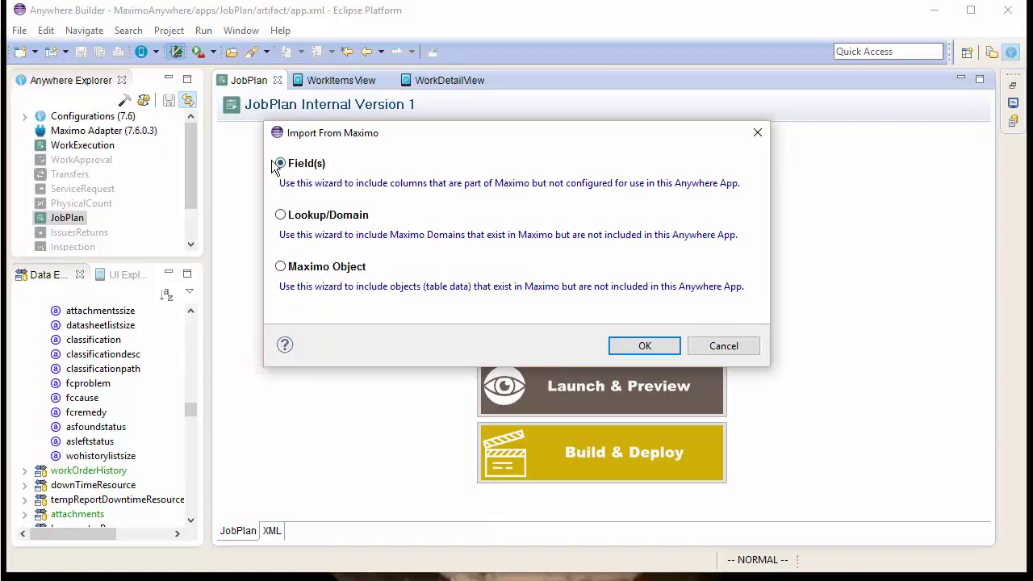
pyautogui.click(656, 346)
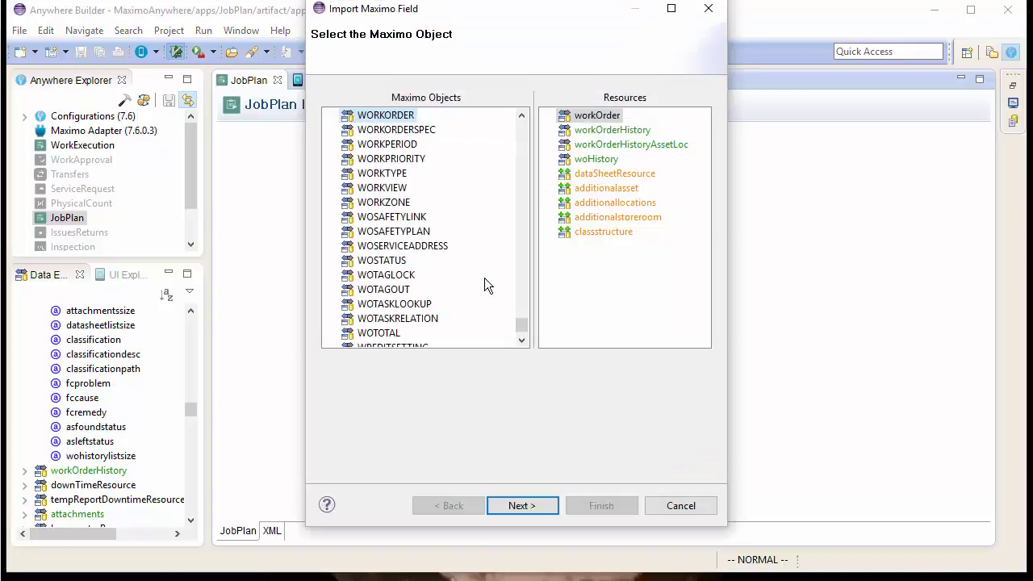
pyautogui.click(428, 212)
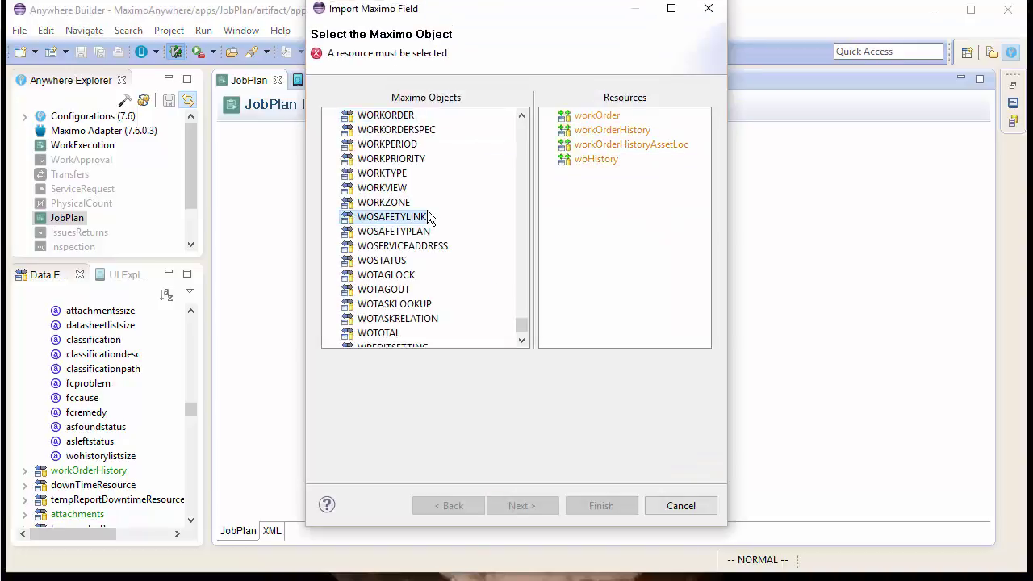
pyautogui.press('j')
pyautogui.press('o')
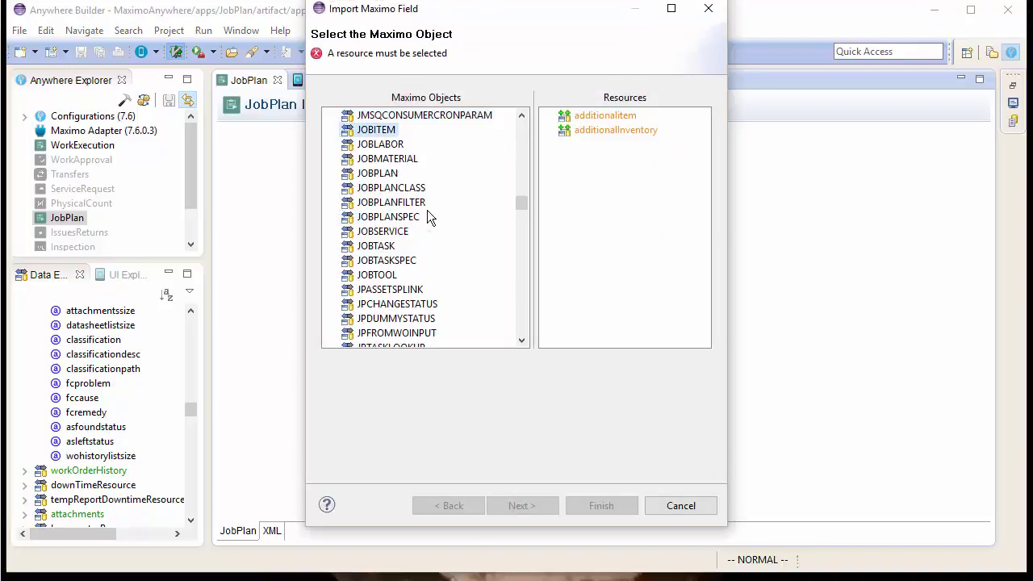
pyautogui.click(366, 173)
pyautogui.click(599, 117)
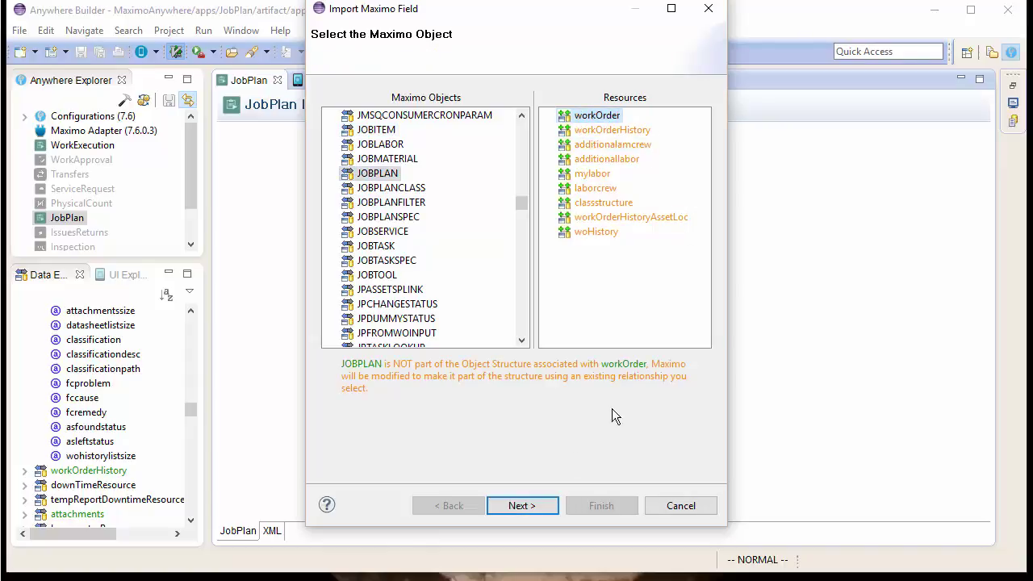
pyautogui.click(521, 506)
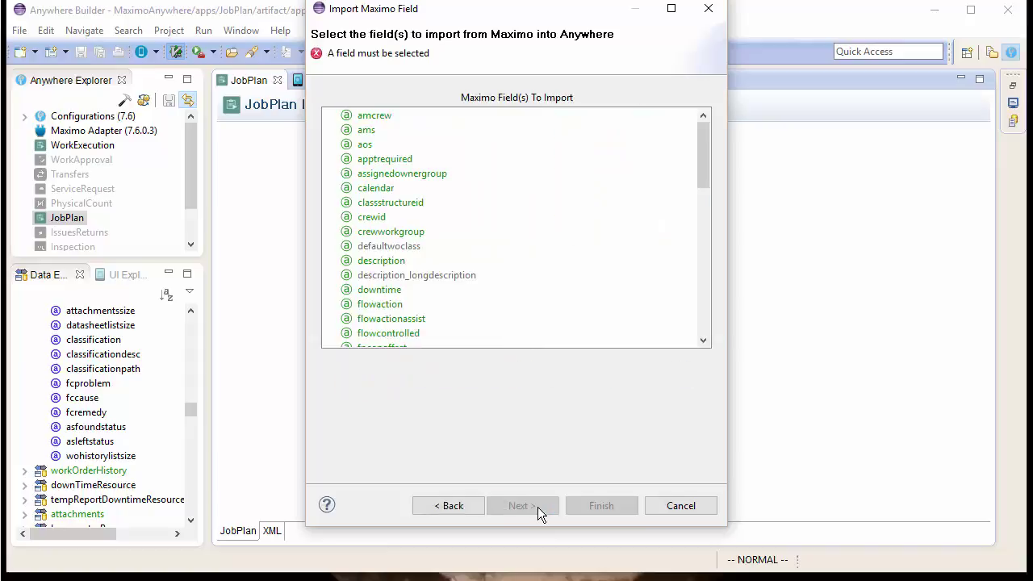
# Select the description and jpnum fields for import
pyautogui.click(393, 260)
pyautogui.scroll(-1, 396, 263)
pyautogui.scroll(-3, 396, 263)
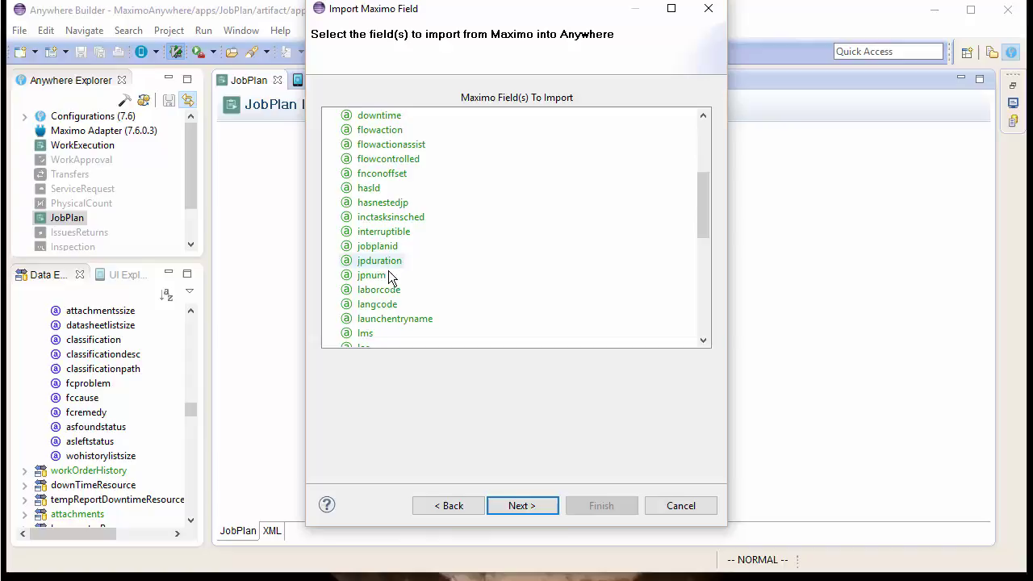
pyautogui.keyDown('ctrl'); pyautogui.click(381, 277); pyautogui.keyUp('ctrl')
pyautogui.scroll(1, 382, 284)
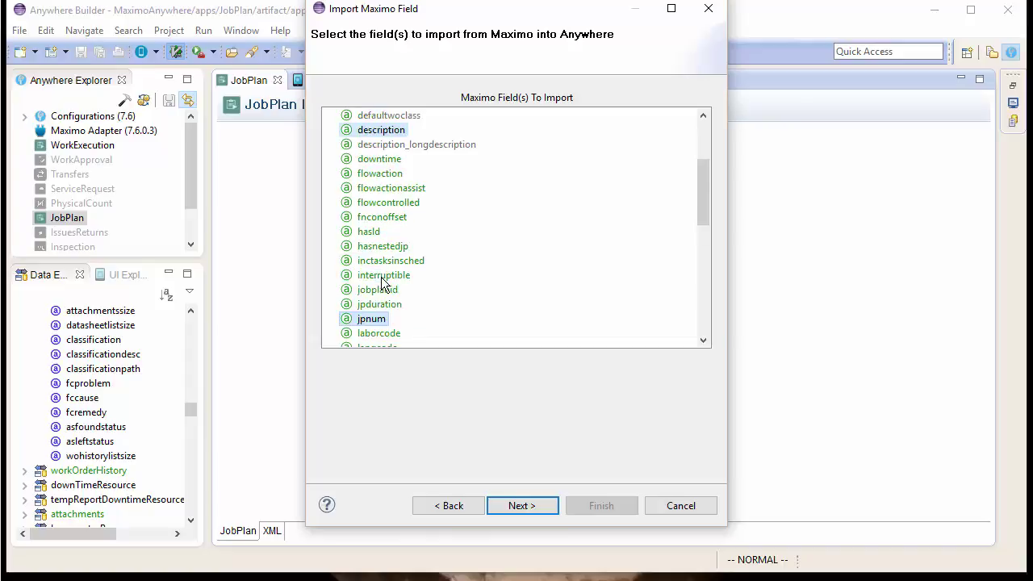
pyautogui.click(524, 506)
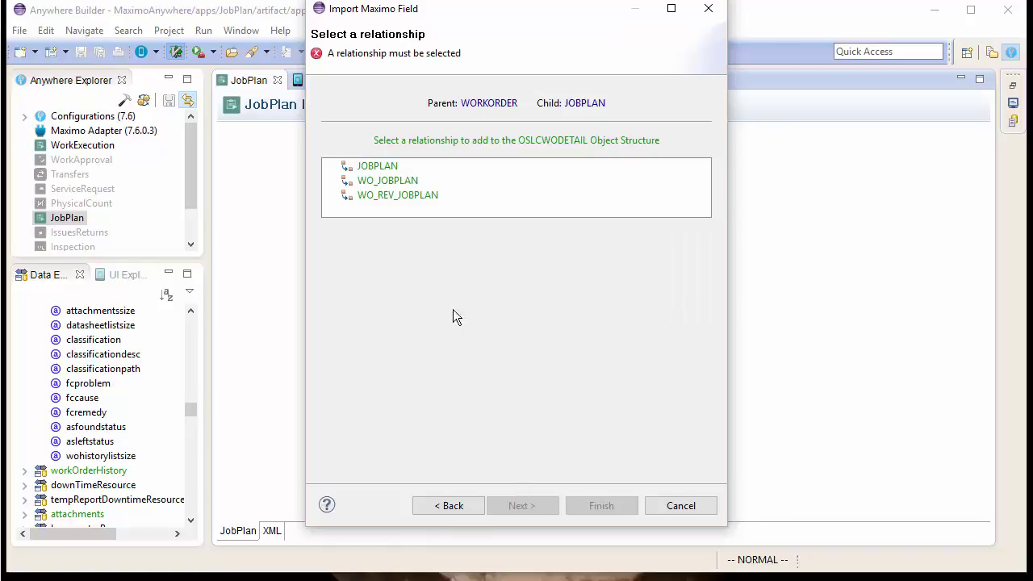
# Link via the JOBPLAN relationship, placing the fields directly under workOrder
pyautogui.click(387, 164)
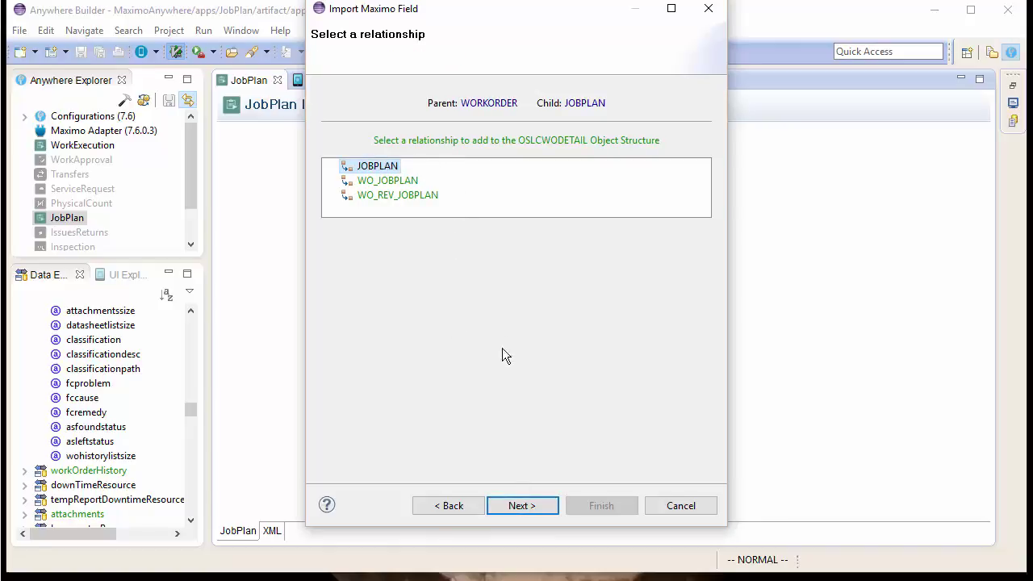
pyautogui.click(520, 509)
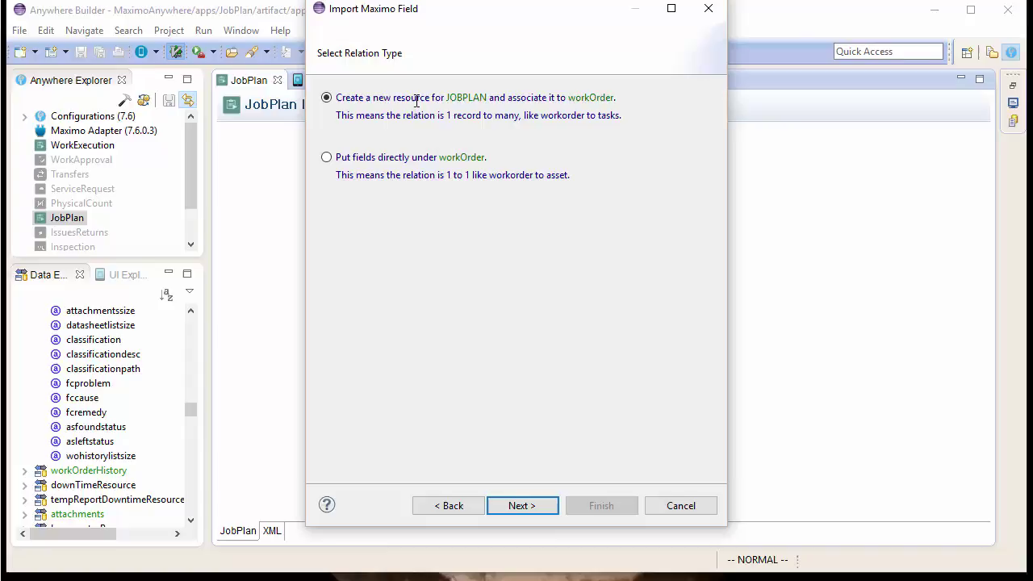
pyautogui.click(330, 159)
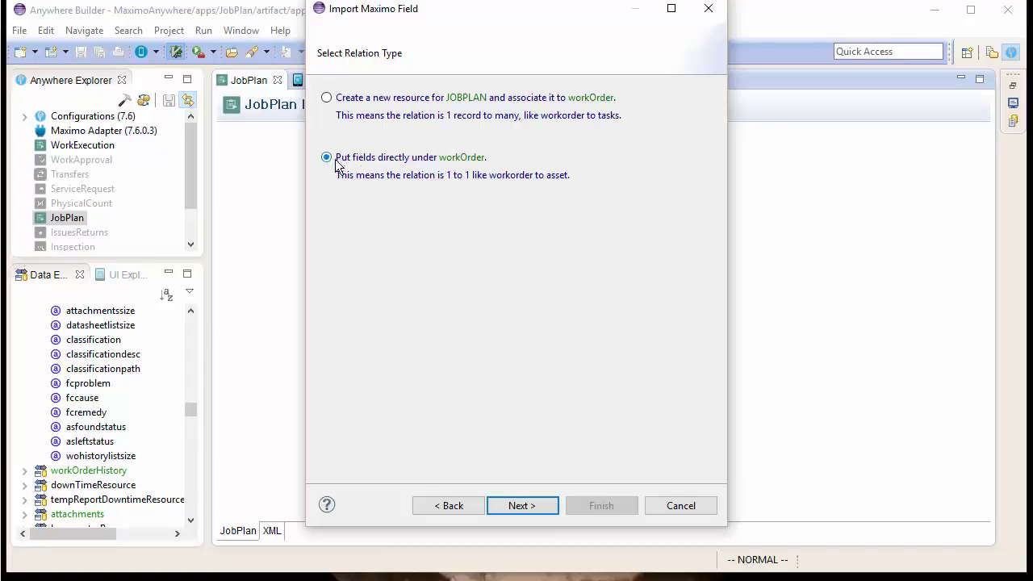
pyautogui.click(542, 505)
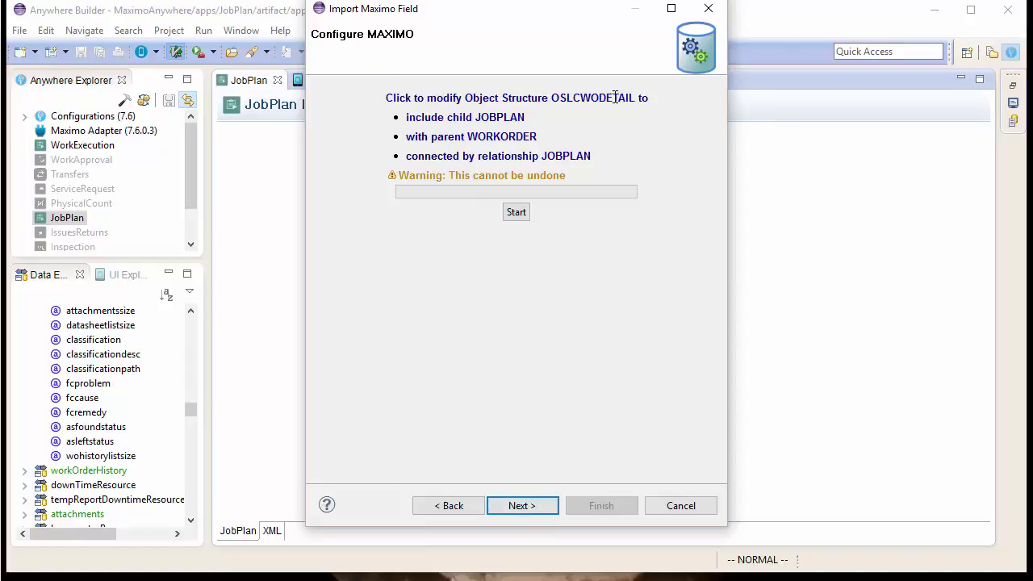
# Apply the Maximo object structure change, synchronize field definitions, and import them into JobPlan
pyautogui.moveTo(425, 97); pyautogui.dragTo(468, 97)
pyautogui.click(560, 136)
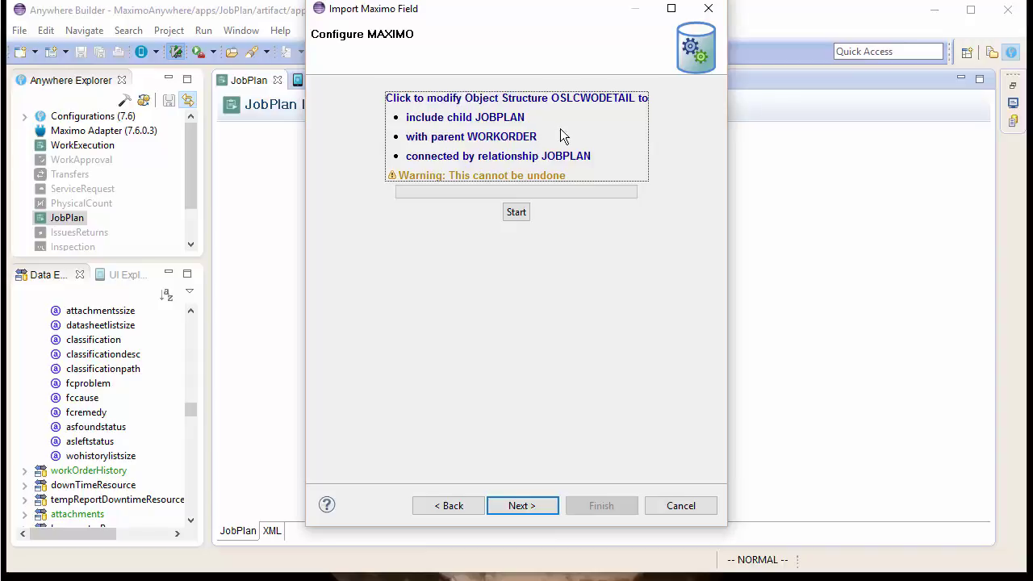
pyautogui.click(516, 214)
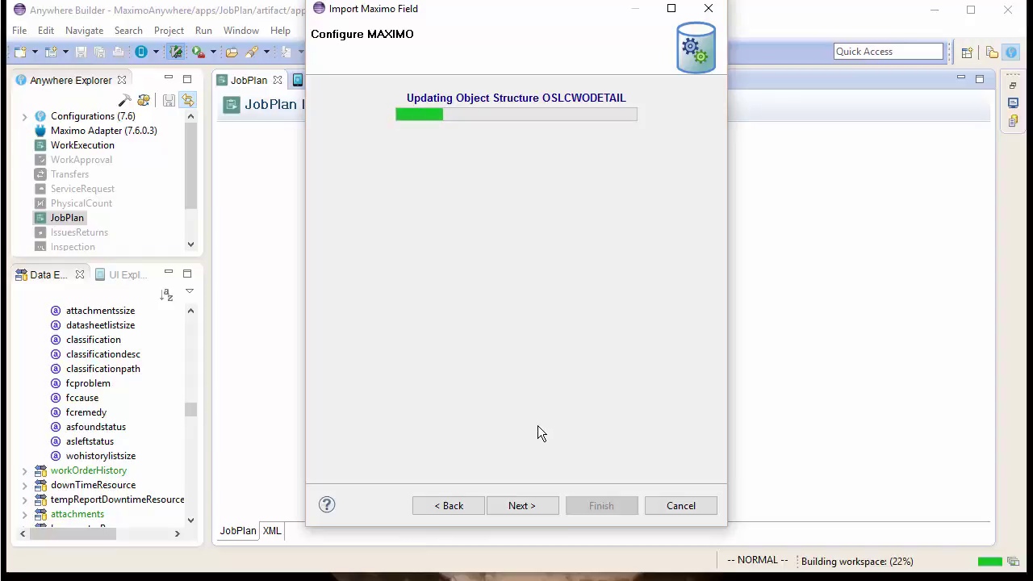
pyautogui.click(535, 510)
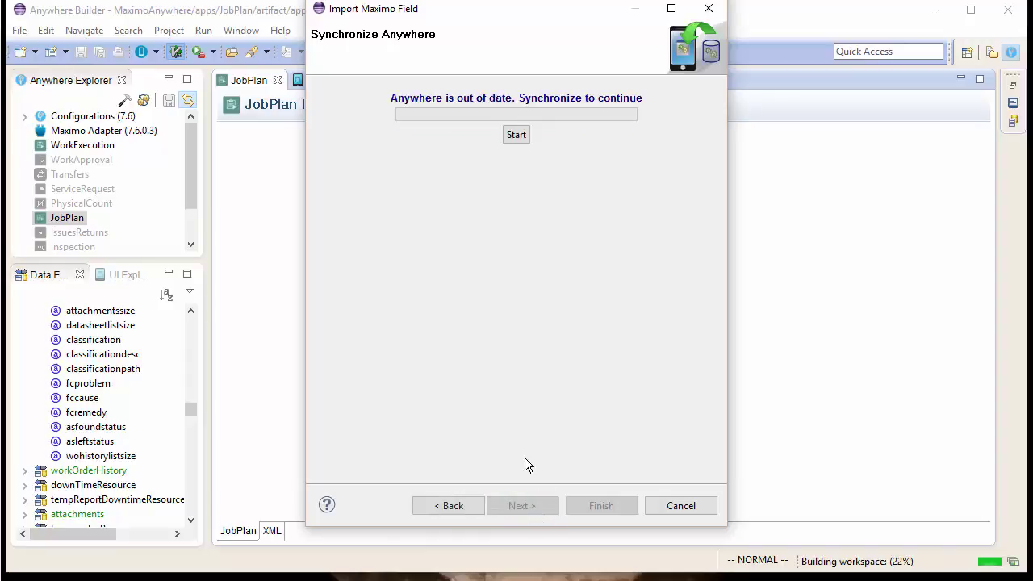
pyautogui.click(515, 139)
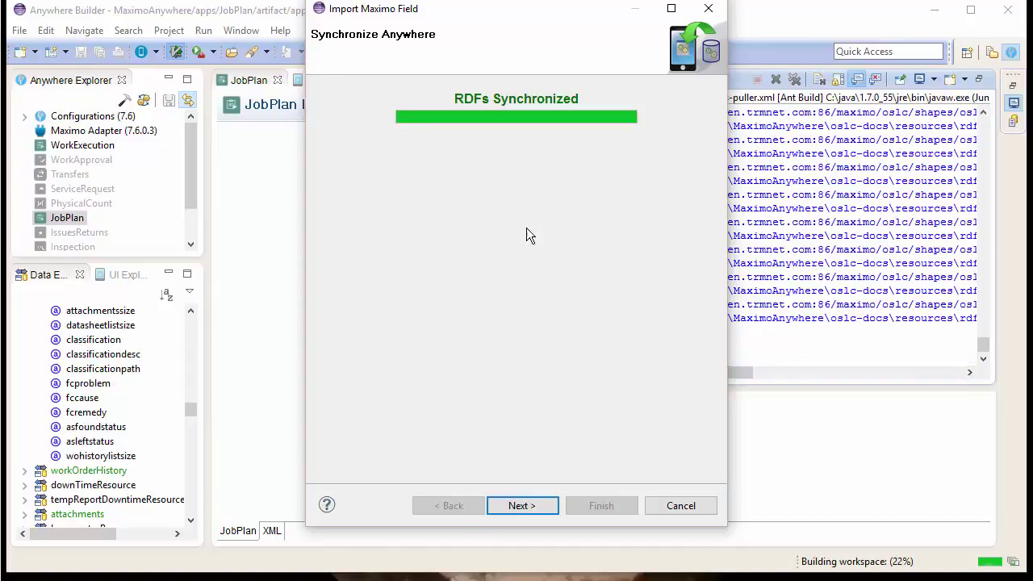
pyautogui.click(542, 504)
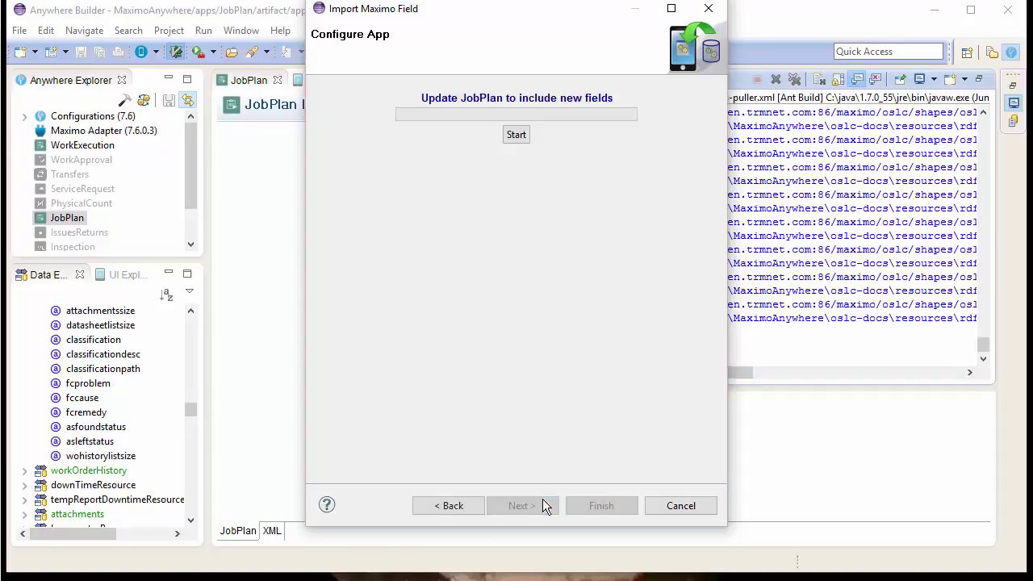
pyautogui.click(510, 137)
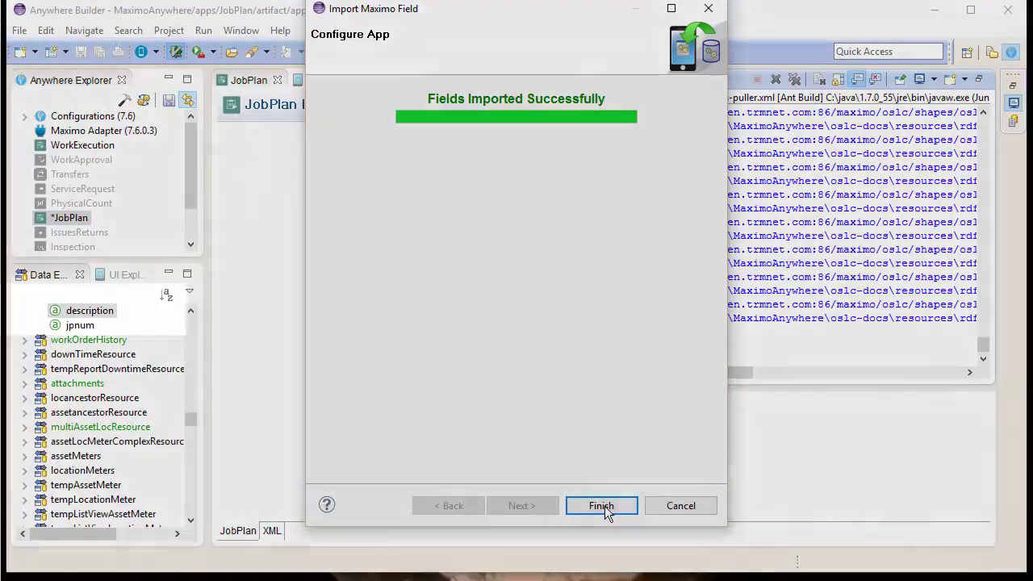
# Finish the import, dismiss the build log, and open the description and jpnum attribute editors
pyautogui.click(601, 506)
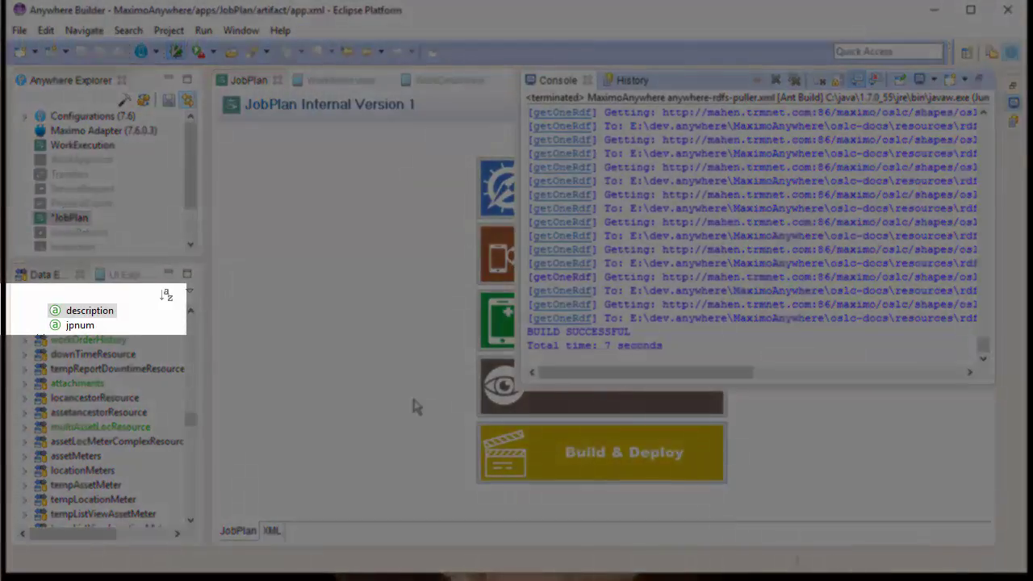
pyautogui.click(416, 405)
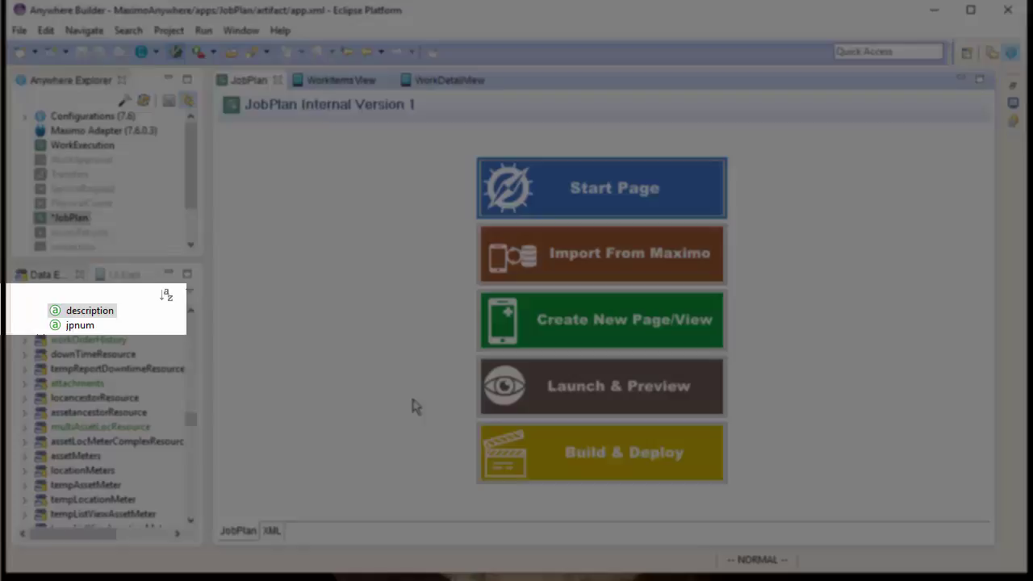
pyautogui.click(91, 315)
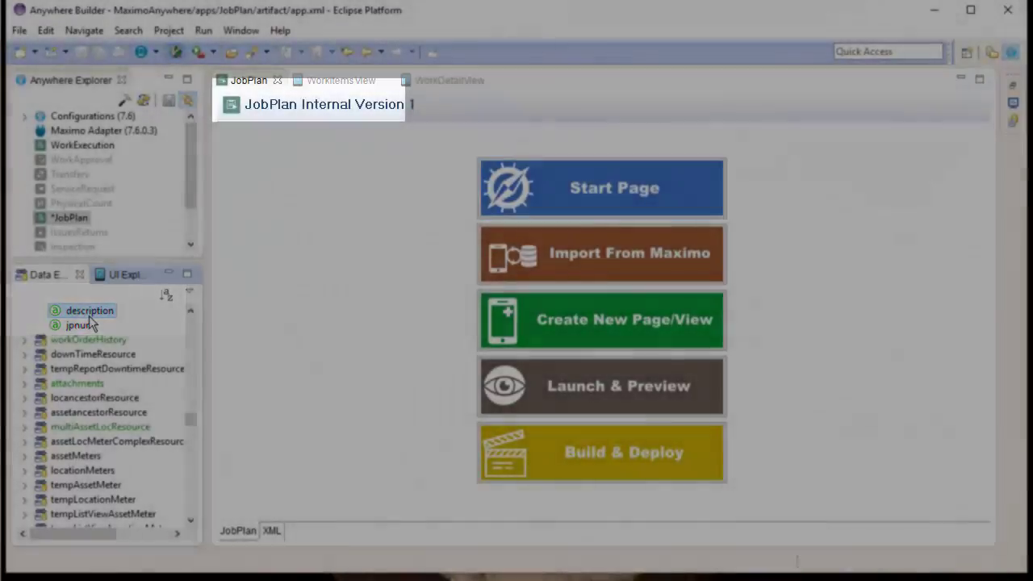
pyautogui.doubleClick(89, 314)
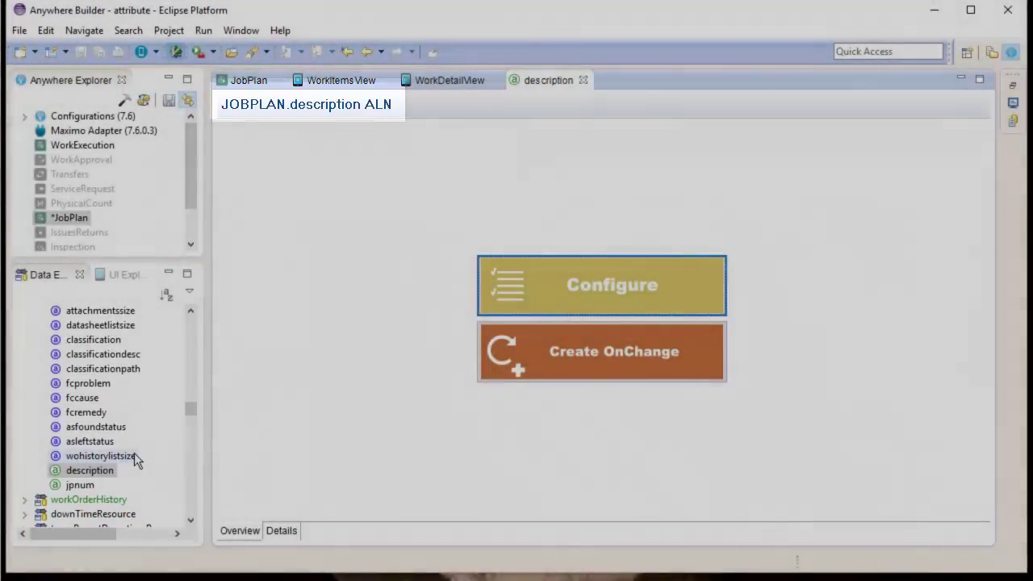
pyautogui.doubleClick(79, 485)
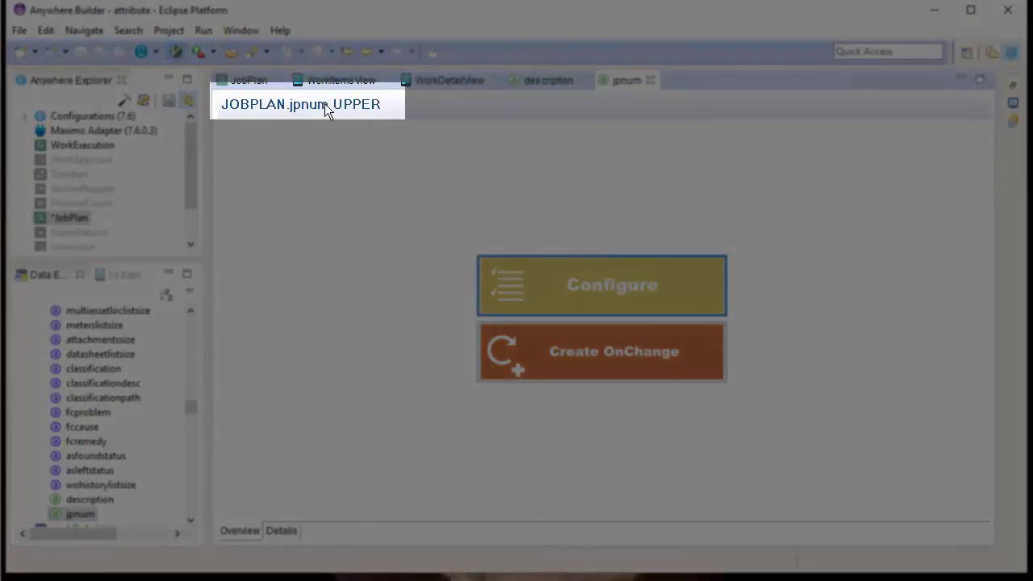
# Rename the description attribute to jpdescription and close both attribute editors
pyautogui.click(539, 84)
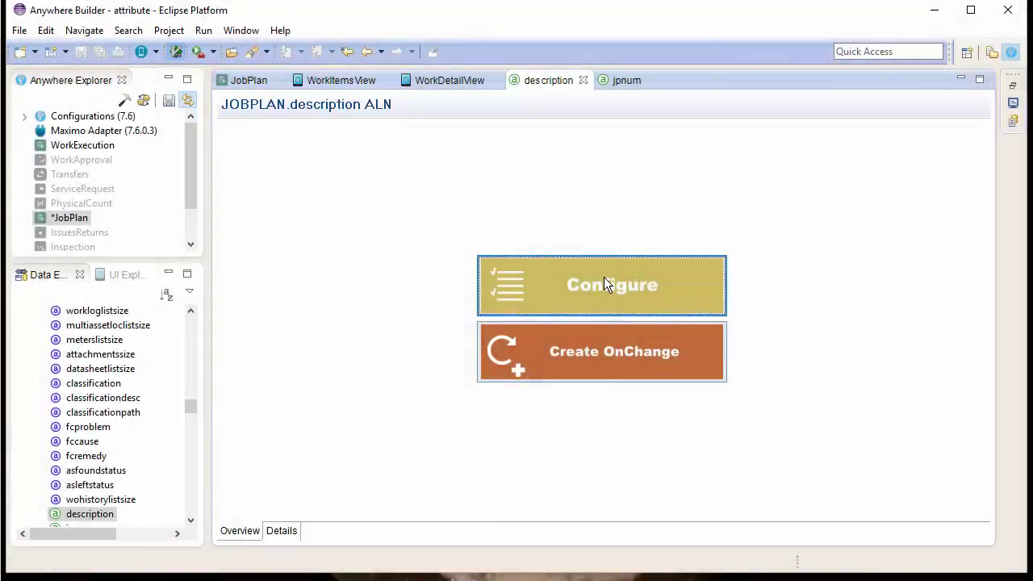
pyautogui.click(604, 276)
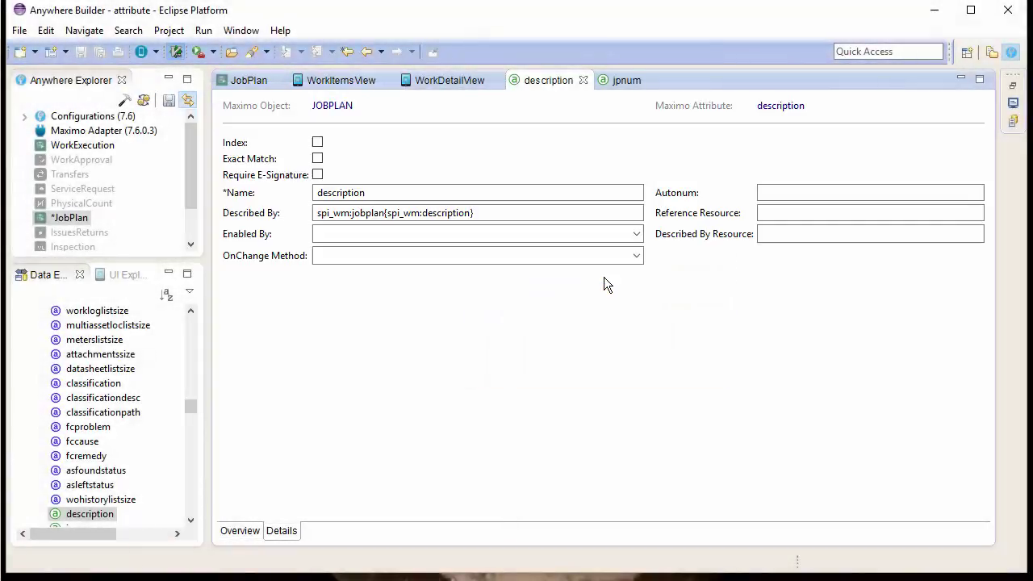
pyautogui.click(319, 192)
pyautogui.write('jp')
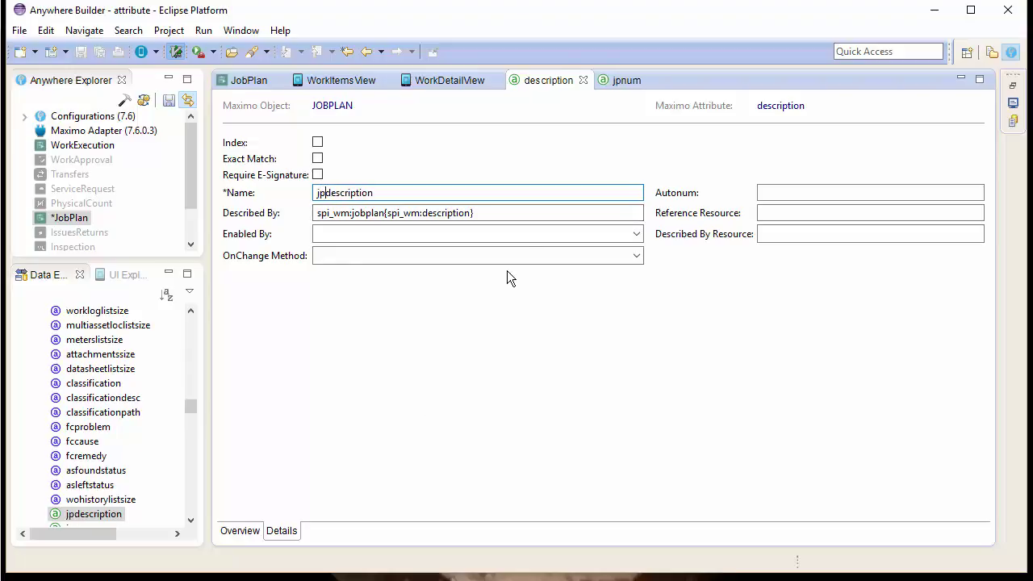
pyautogui.click(583, 80)
pyautogui.hotkey('ctrl', 'w')
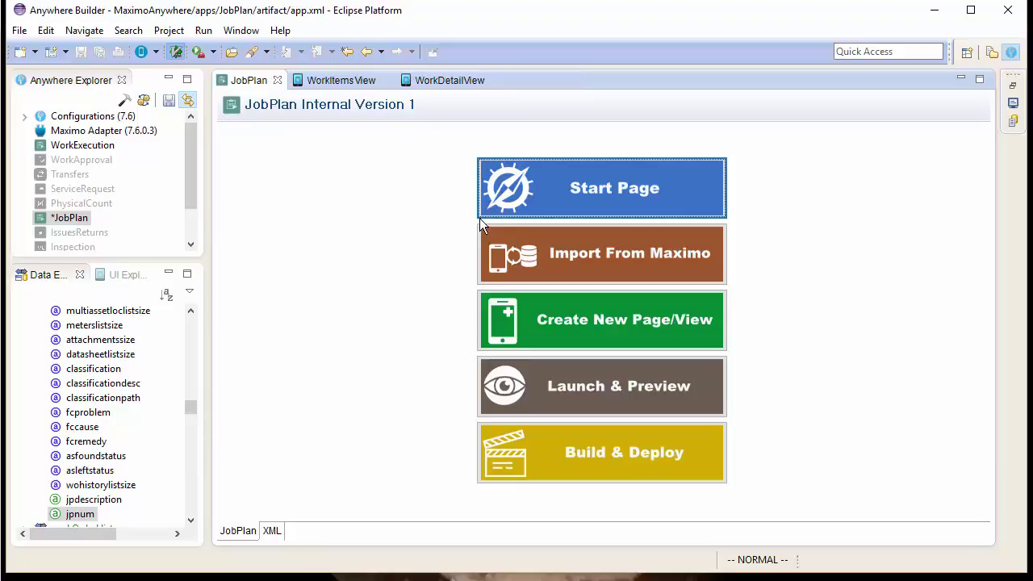
# In WorkItemsView, delete the assetnumanddescription list text and drop jpdescription in its place
pyautogui.click(562, 198)
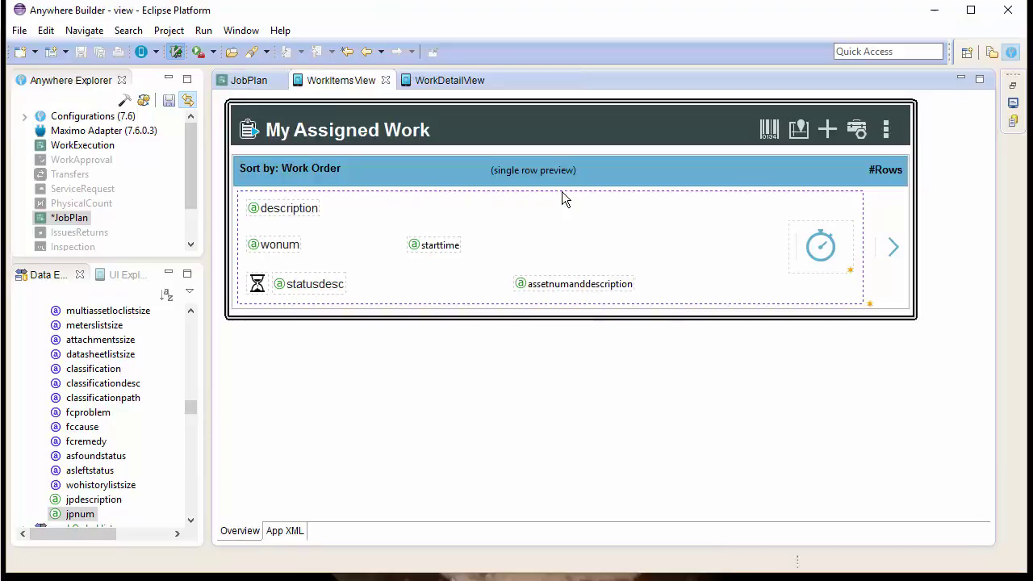
pyautogui.rightClick(589, 289)
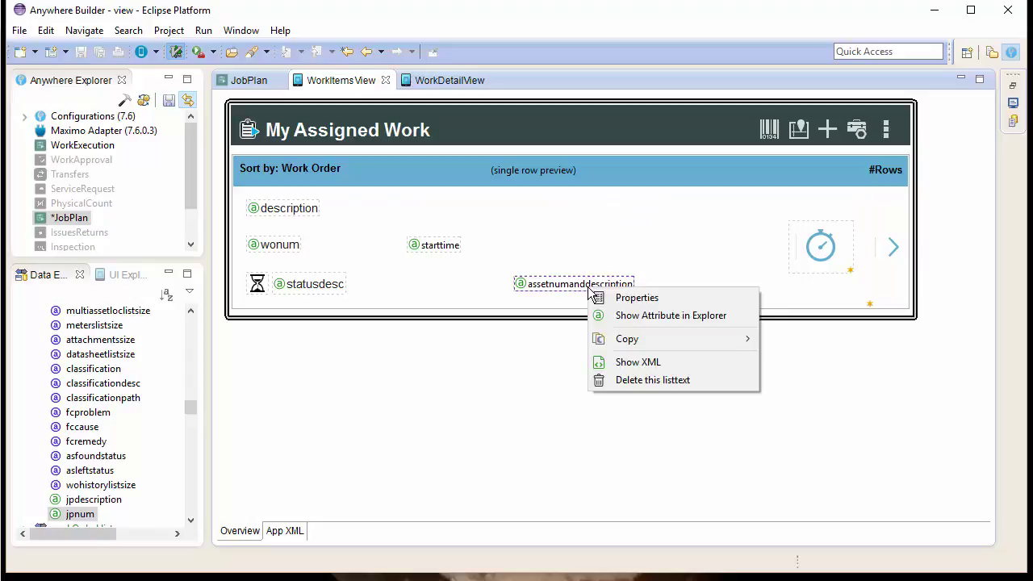
pyautogui.click(630, 381)
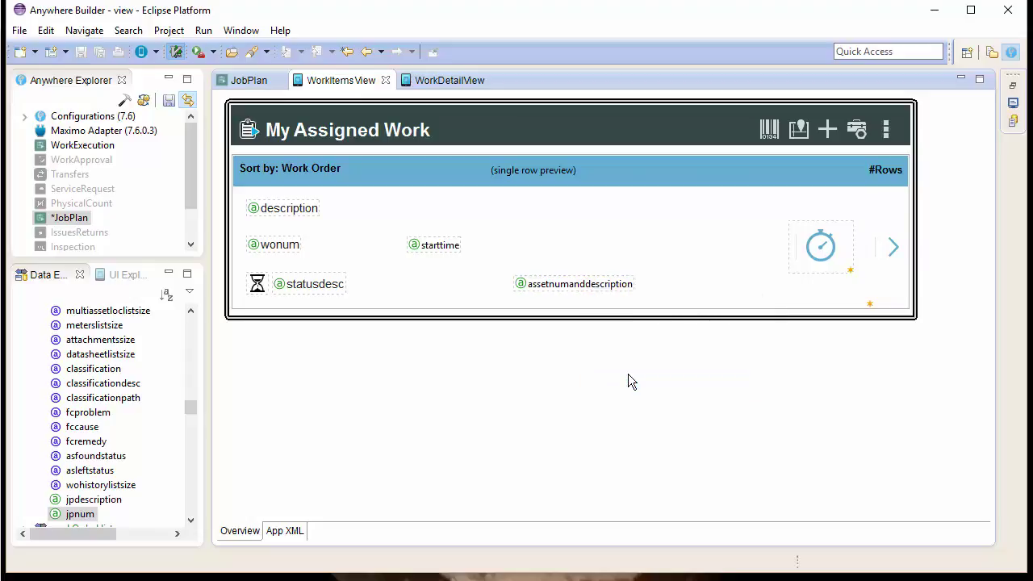
pyautogui.moveTo(93, 501); pyautogui.dragTo(535, 288)
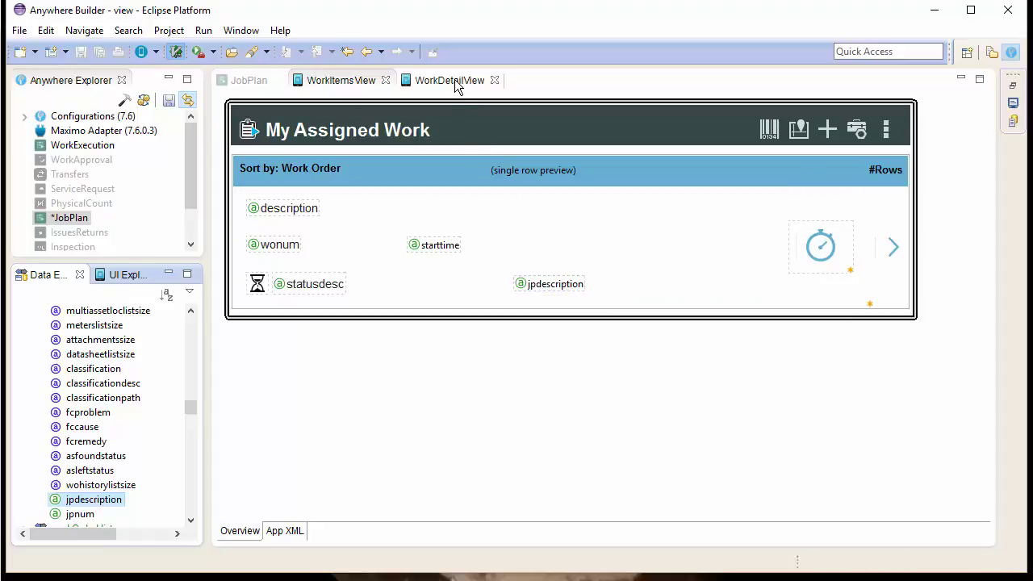
# In WorkDetailView, add jpnum as a new Job Plan card above Asset, then drop jpdescription inside it
pyautogui.click(893, 245)
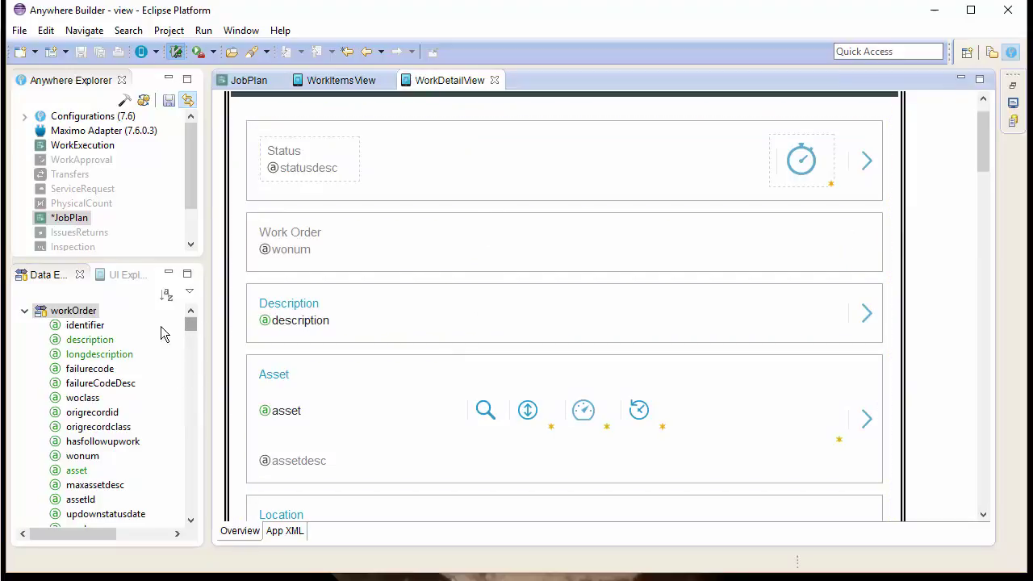
pyautogui.click(79, 344)
pyautogui.scroll(-10, 93, 339)
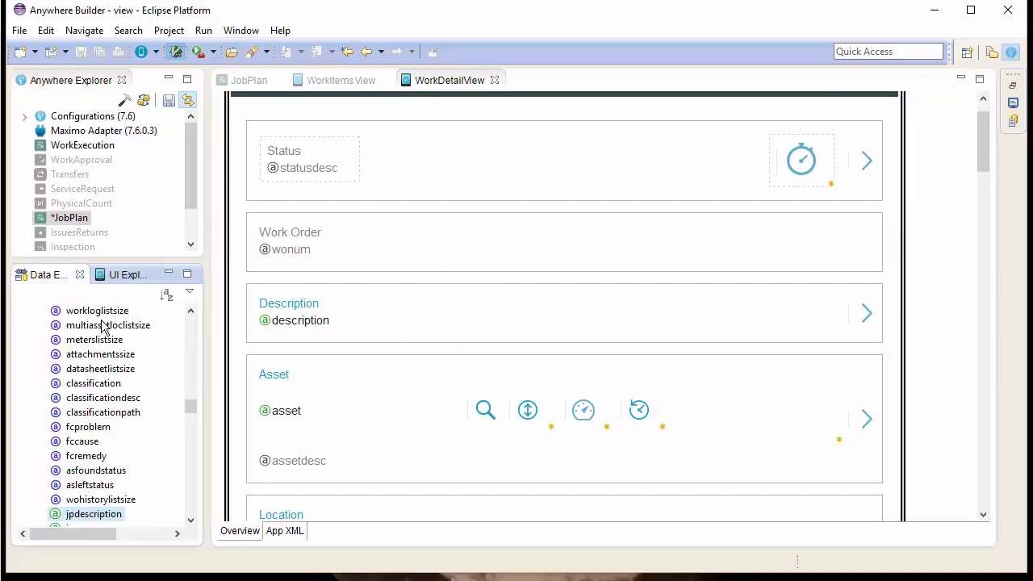
pyautogui.scroll(-1, 230, 427)
pyautogui.scroll(1, 177, 438)
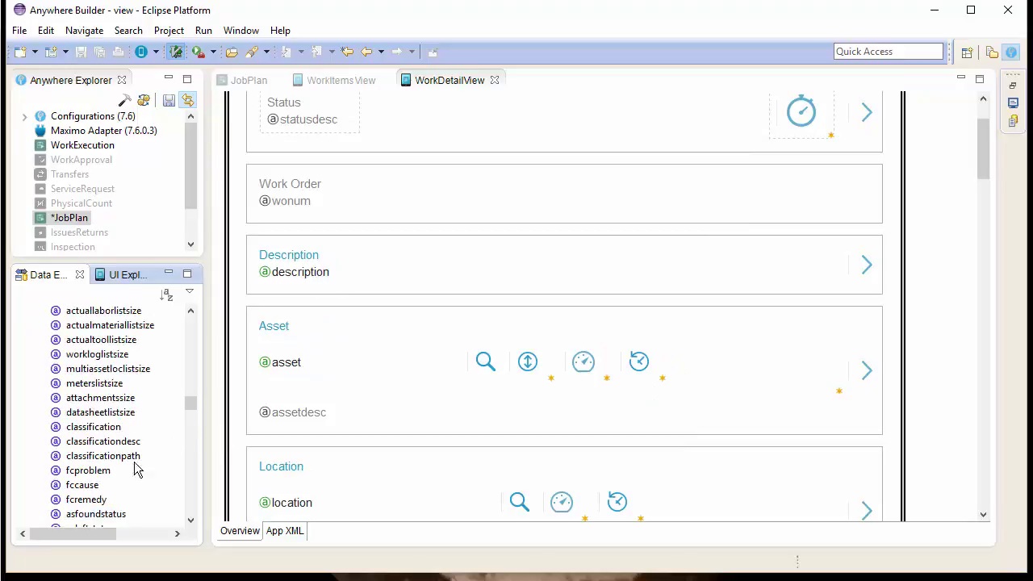
pyautogui.scroll(-2, 129, 484)
pyautogui.click(74, 485)
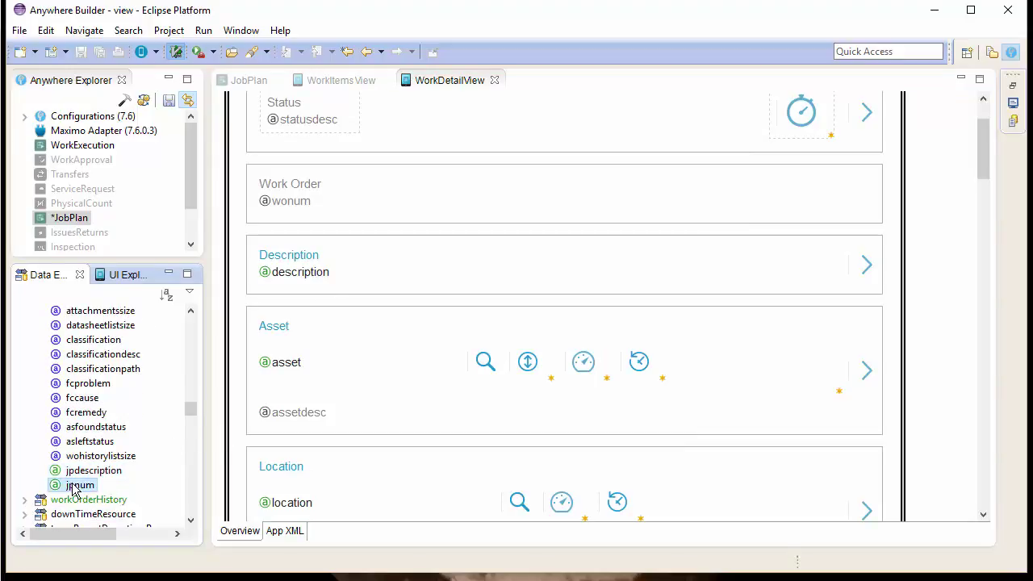
pyautogui.moveTo(75, 488); pyautogui.dragTo(381, 308)
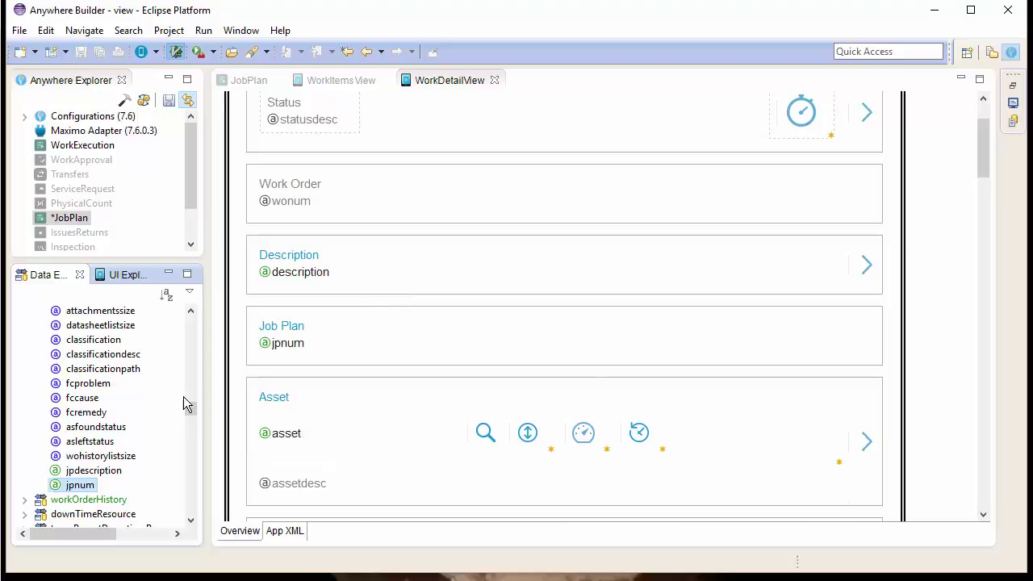
pyautogui.click(102, 473)
pyautogui.moveTo(102, 476); pyautogui.dragTo(327, 343)
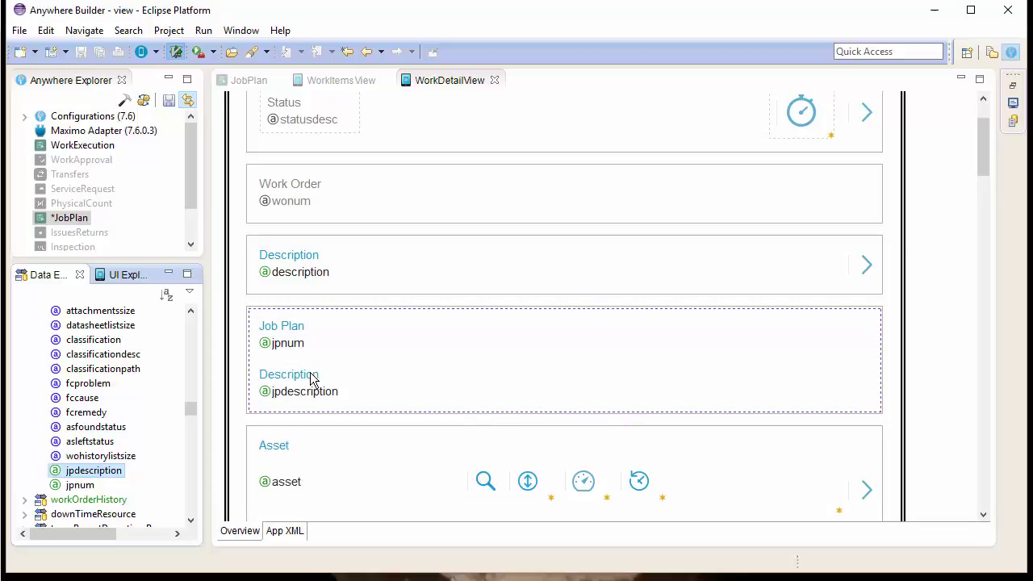
# Make the new Description field read-only through its properties
pyautogui.rightClick(313, 380)
pyautogui.click(338, 386)
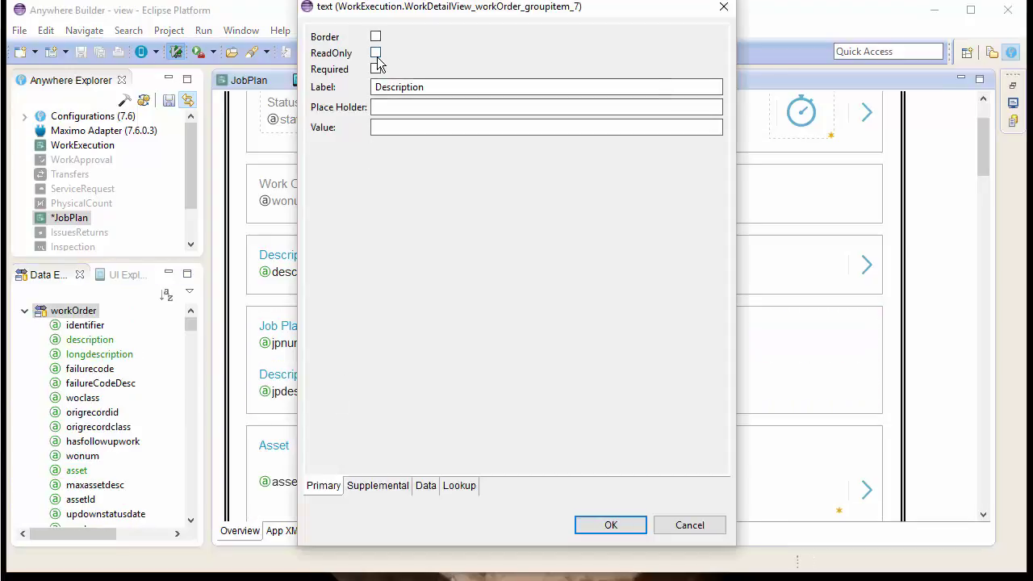
pyautogui.click(375, 53)
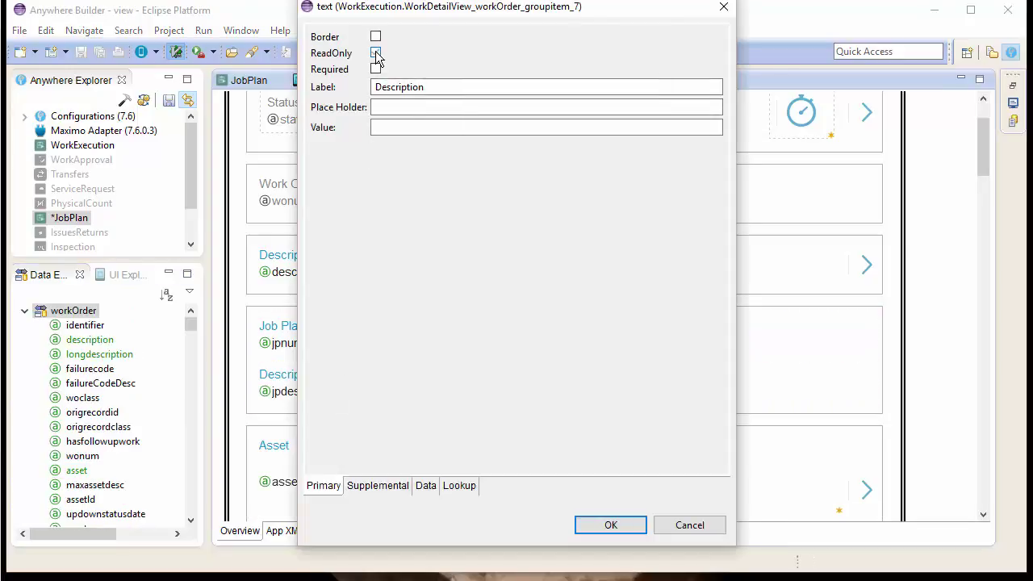
pyautogui.click(611, 526)
# Clear the Description label from the jpdescription field's properties
pyautogui.click(308, 381)
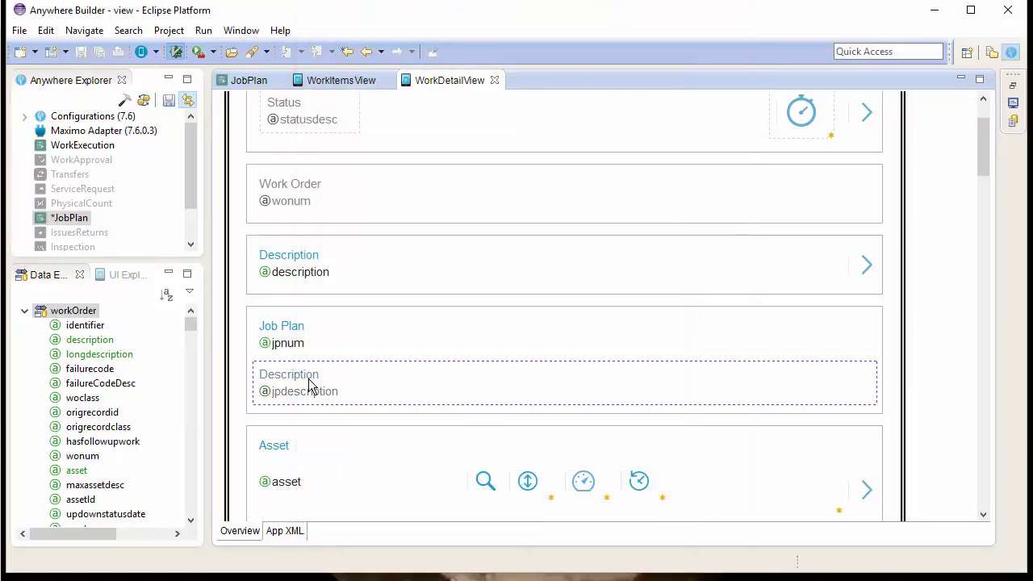
pyautogui.rightClick(307, 382)
pyautogui.click(338, 391)
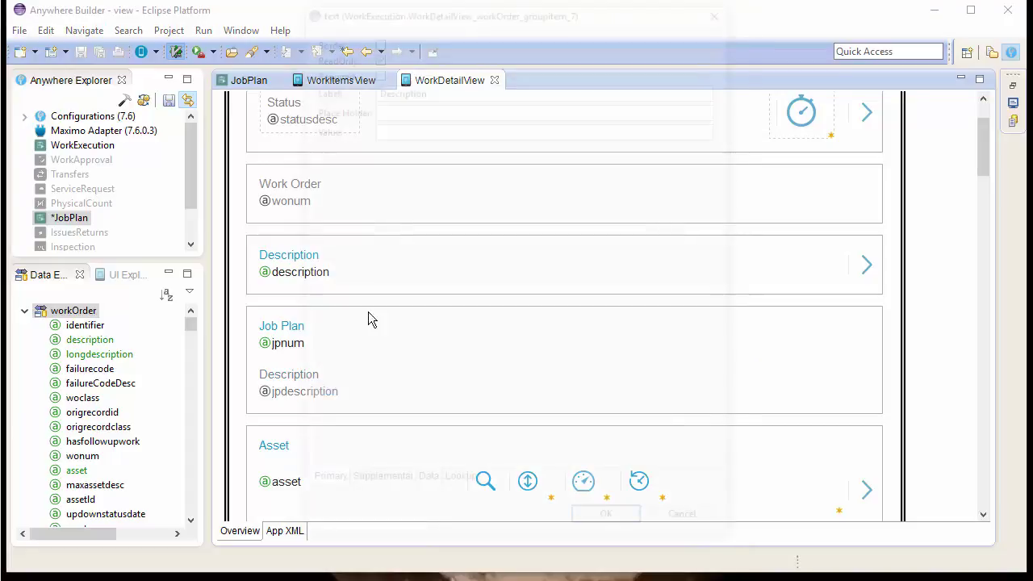
pyautogui.doubleClick(396, 86)
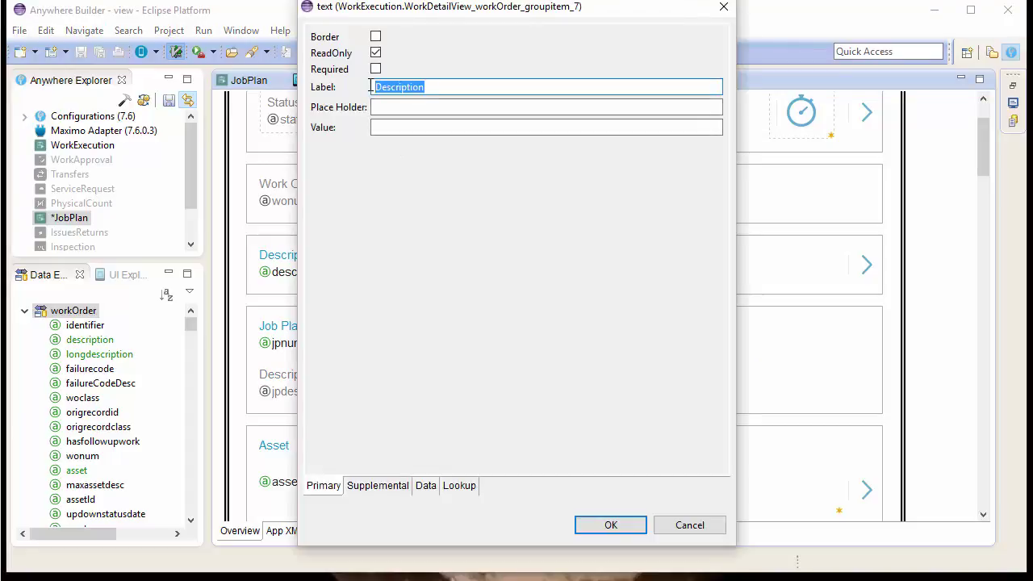
pyautogui.press('BackSpace')
pyautogui.click(611, 526)
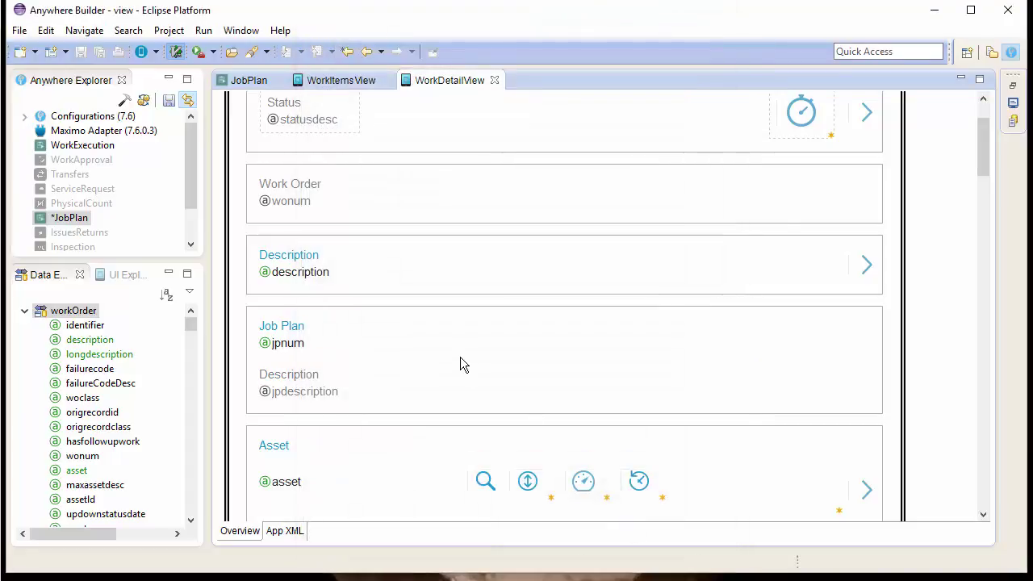
pyautogui.click(416, 360)
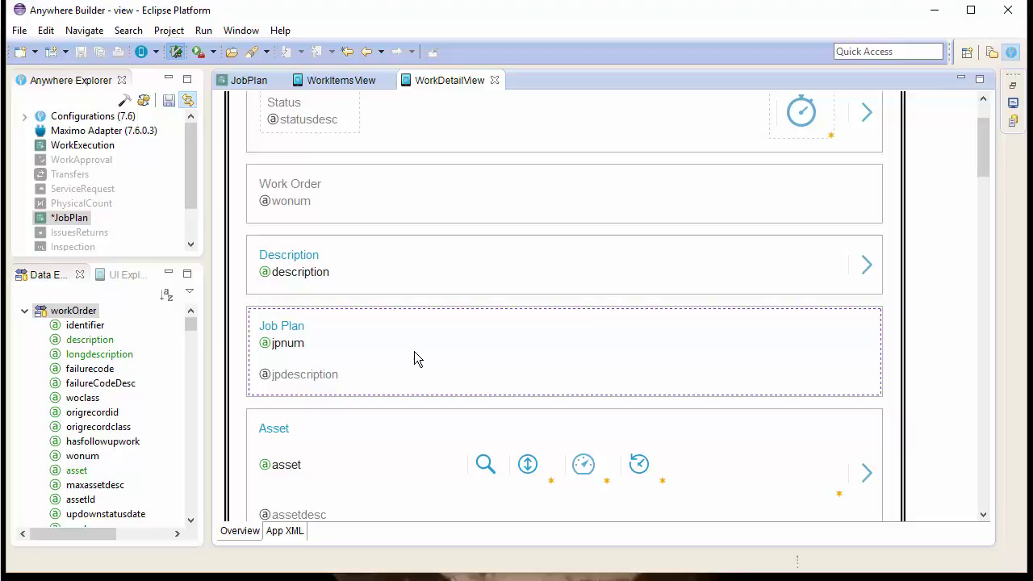
pyautogui.click(271, 284)
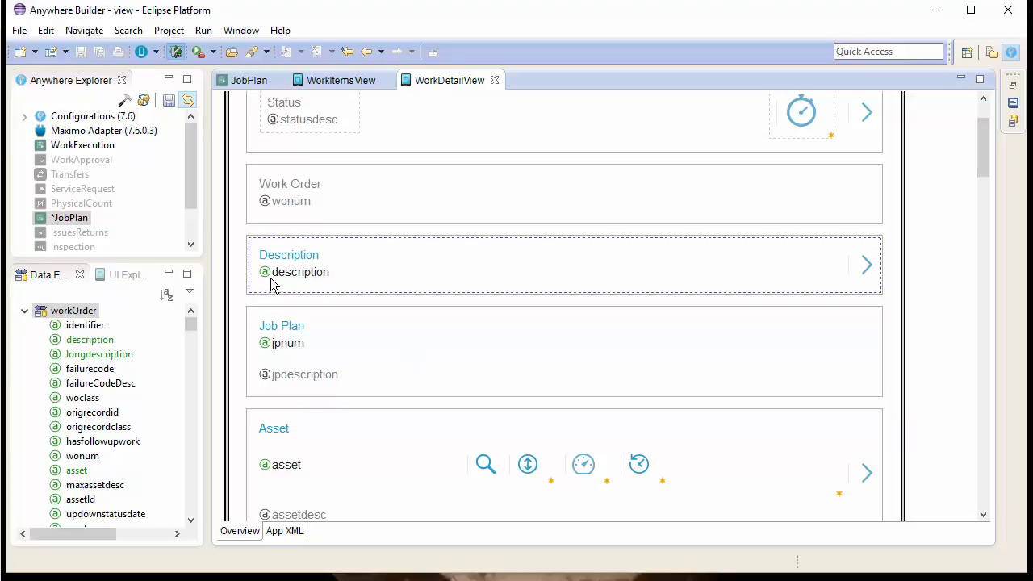
# Save the JobPlan app and run Launch & Preview from its overview page
pyautogui.click(168, 104)
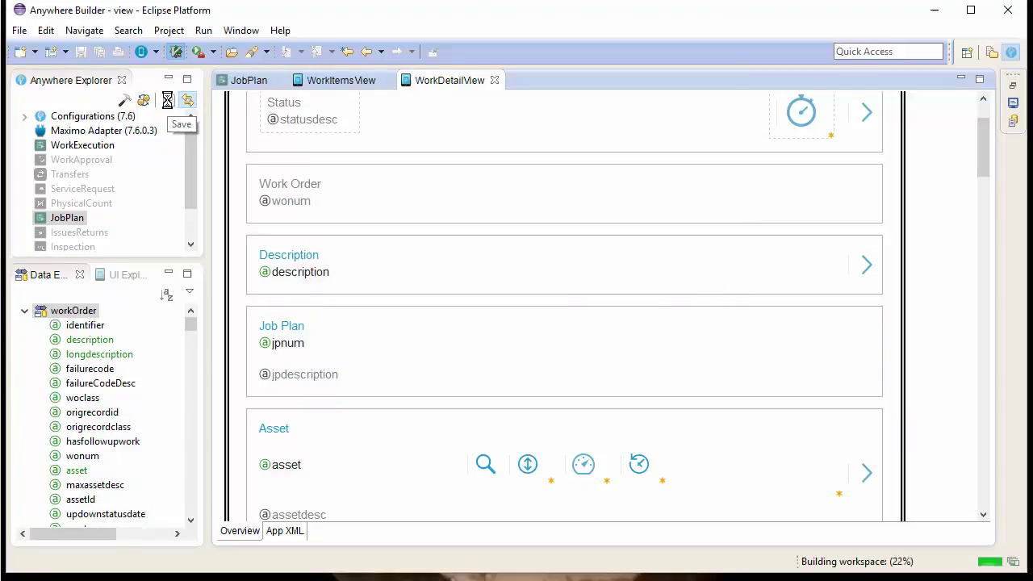
pyautogui.click(259, 78)
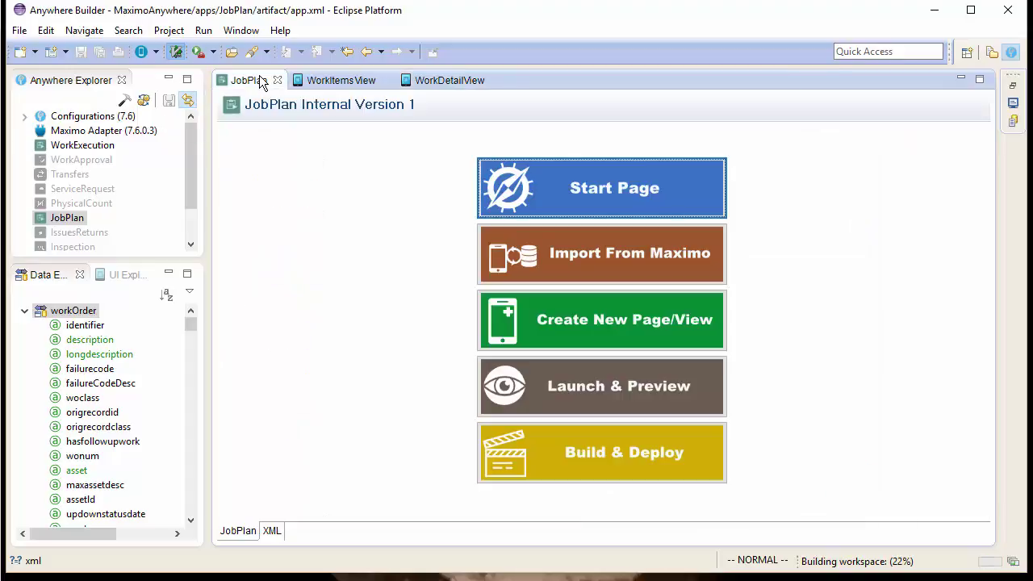
pyautogui.click(690, 392)
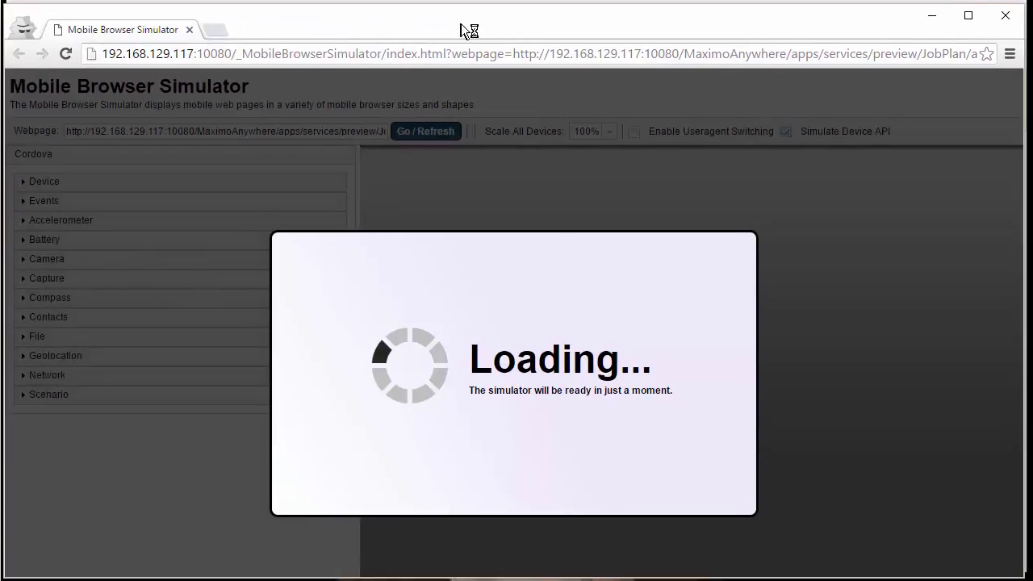
# Log in to the Job Plans preview with the user name and password to load My Assigned Work
pyautogui.scroll(-5, 734, 365)
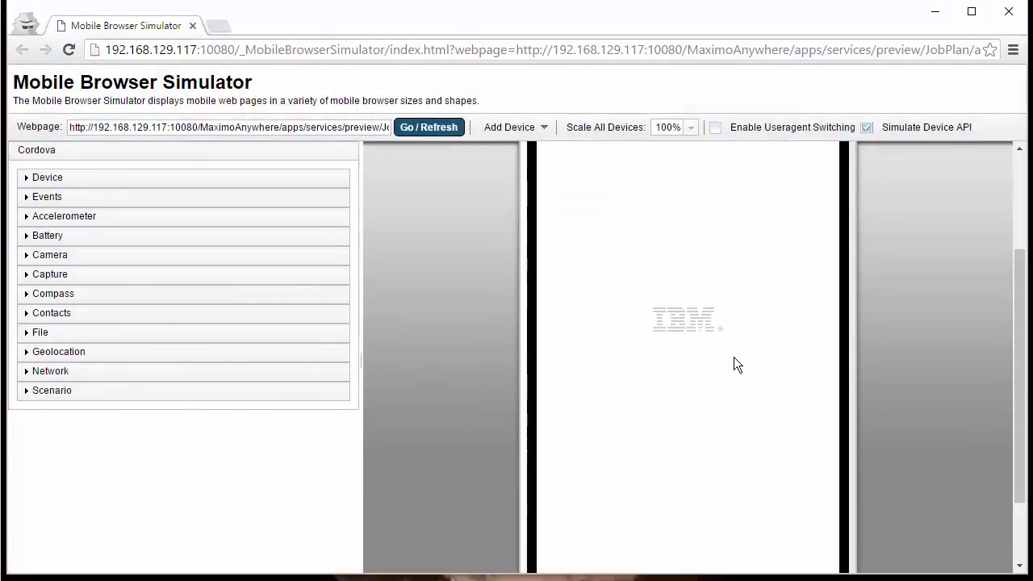
pyautogui.scroll(2, 733, 364)
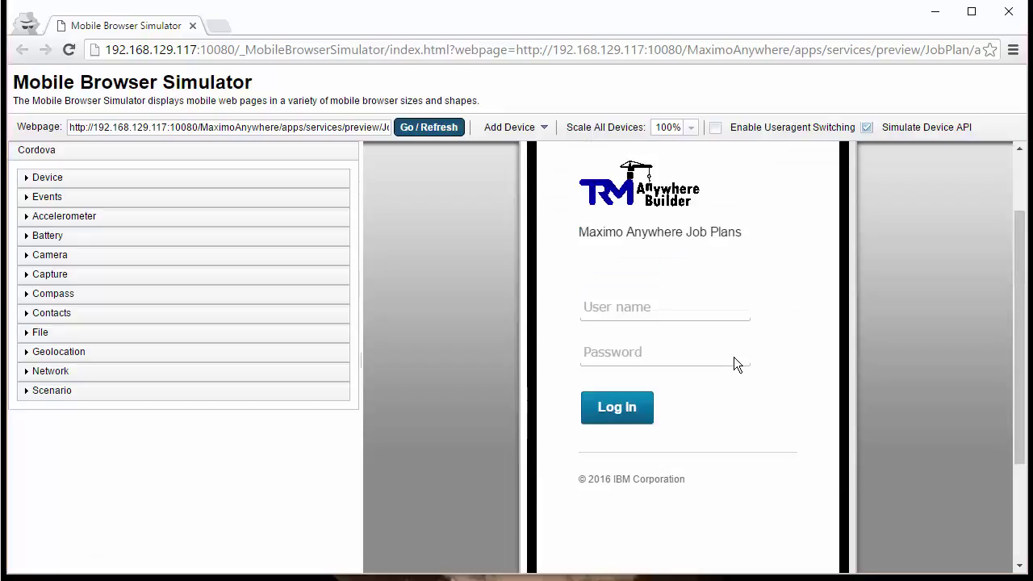
pyautogui.click(659, 307)
pyautogui.write('wil')
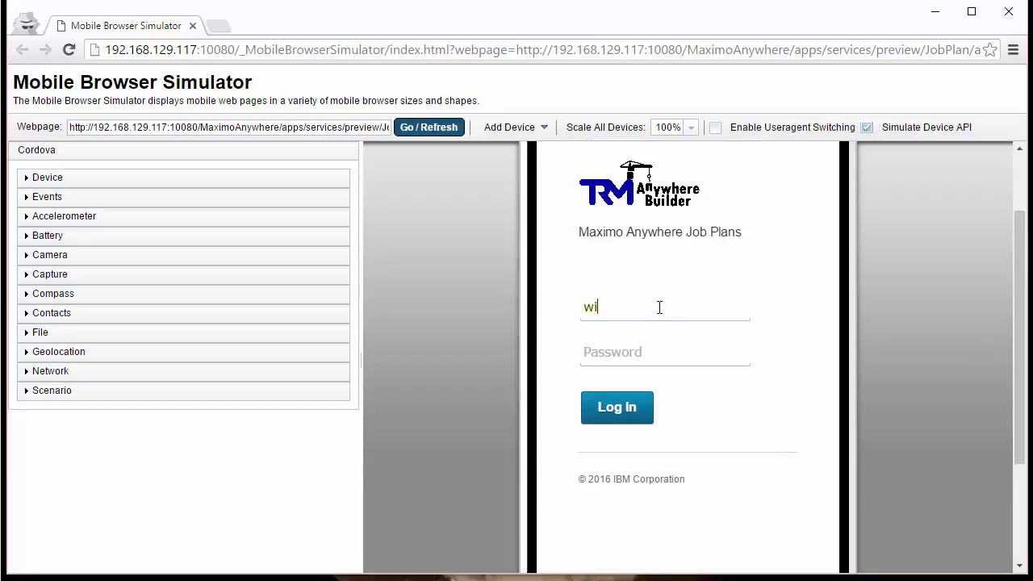
pyautogui.write('w')
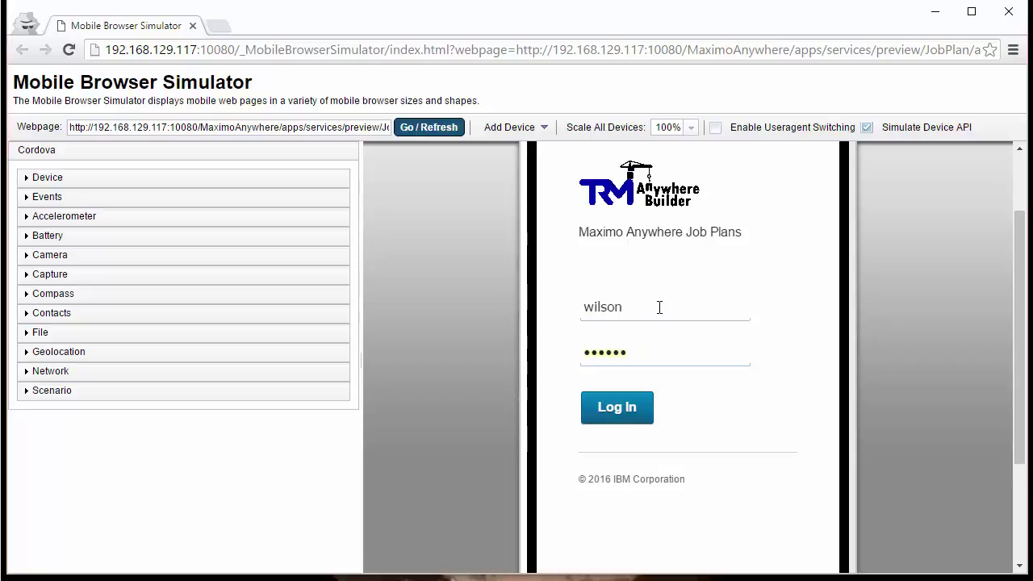
pyautogui.press('Return')
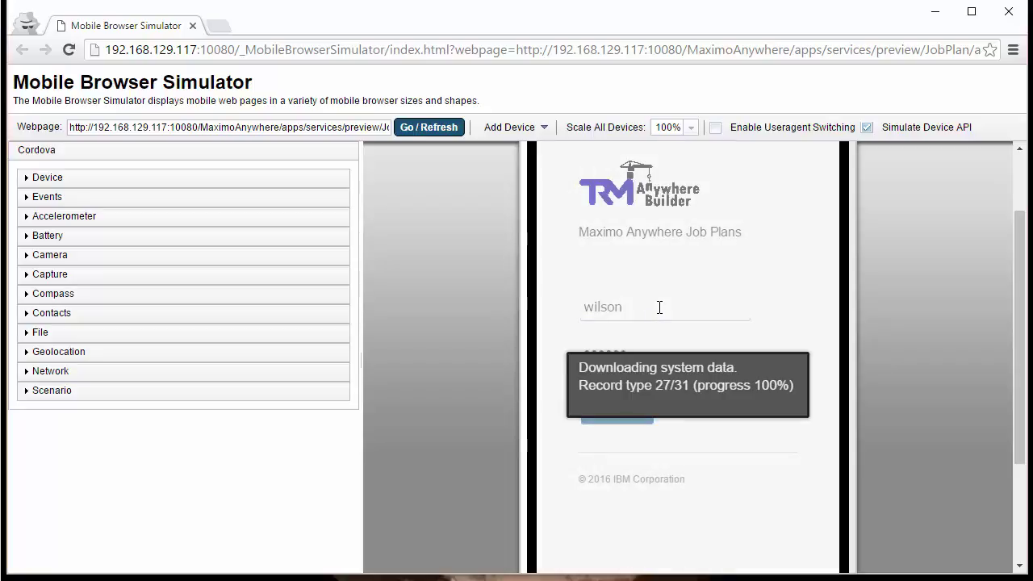
pyautogui.click(749, 444)
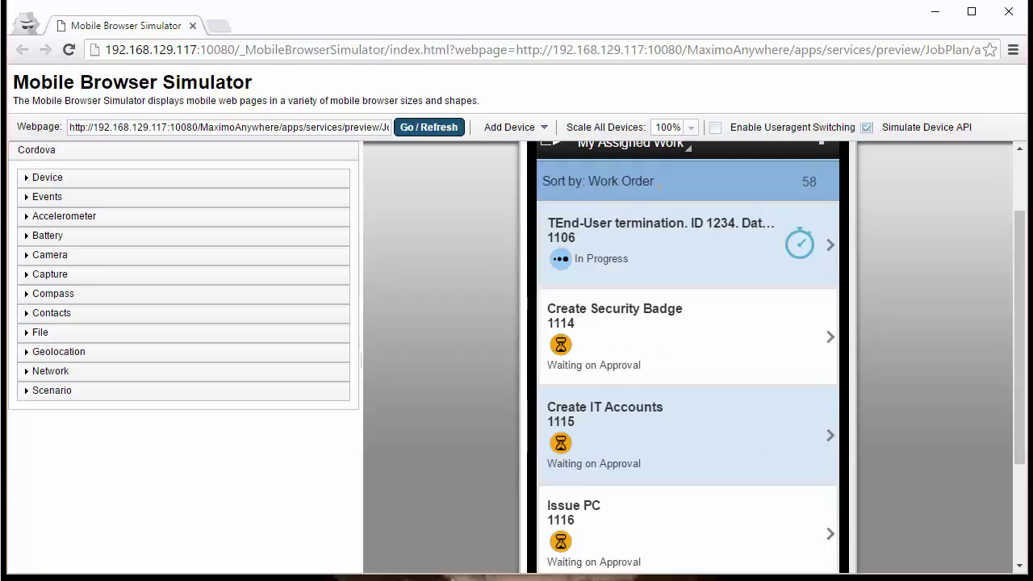
# Scroll the work list, review work order 1122, Disable IT Accounts, and return to My Assigned Work
pyautogui.scroll(1, 926, 530)
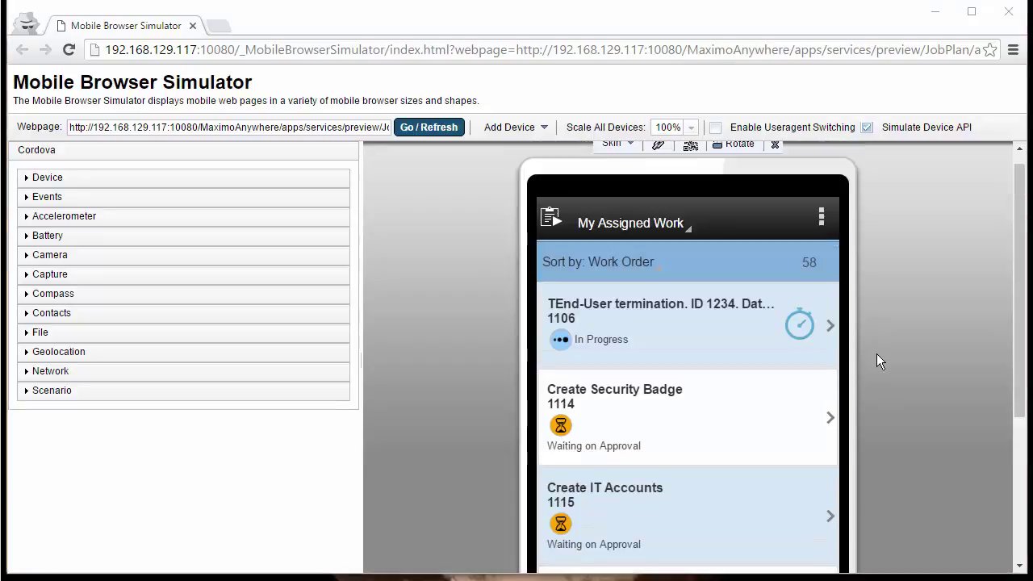
pyautogui.scroll(-3, 725, 403)
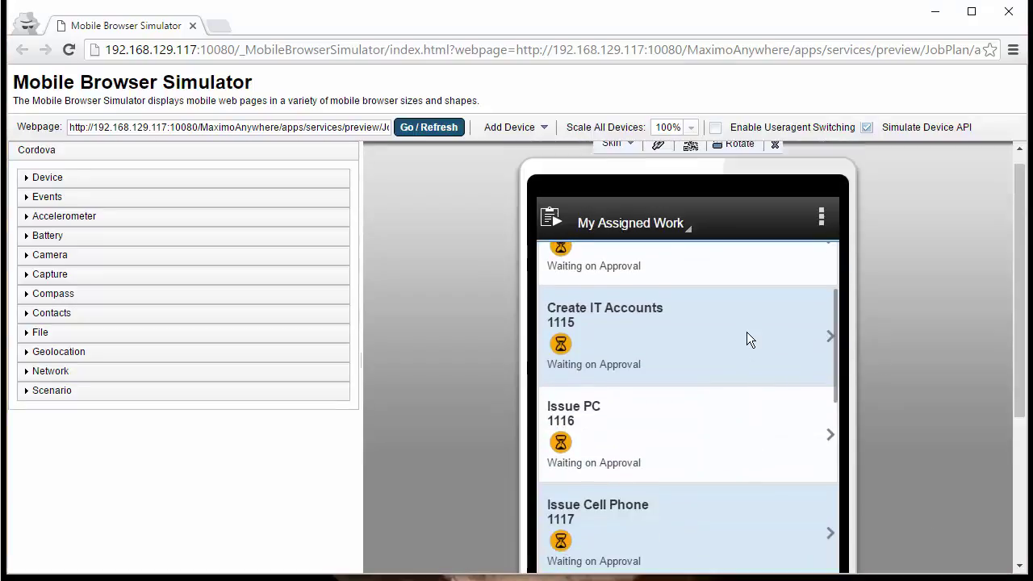
pyautogui.scroll(-3, 747, 339)
pyautogui.click(751, 346)
pyautogui.click(754, 346)
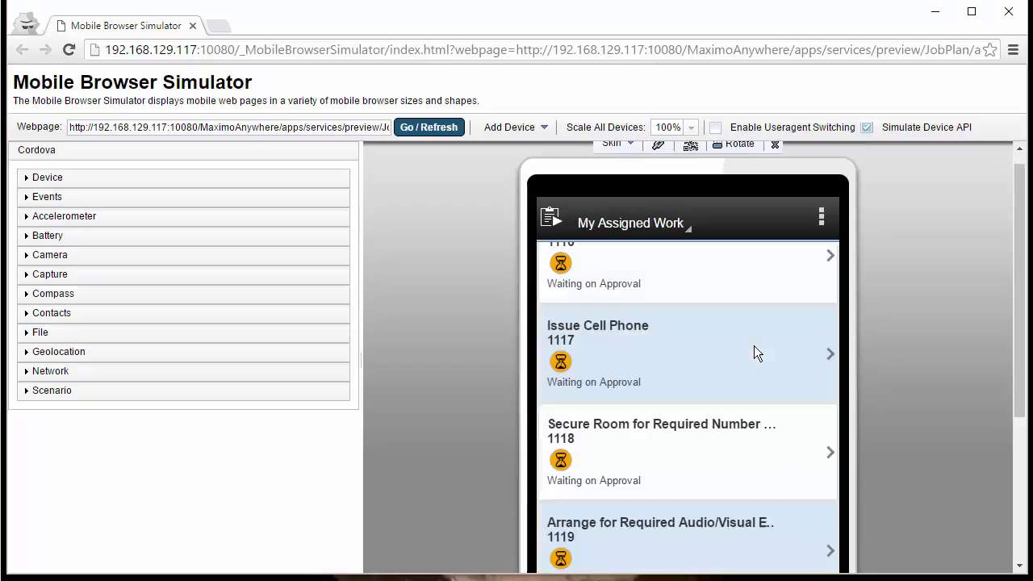
pyautogui.moveTo(762, 393); pyautogui.dragTo(767, 235)
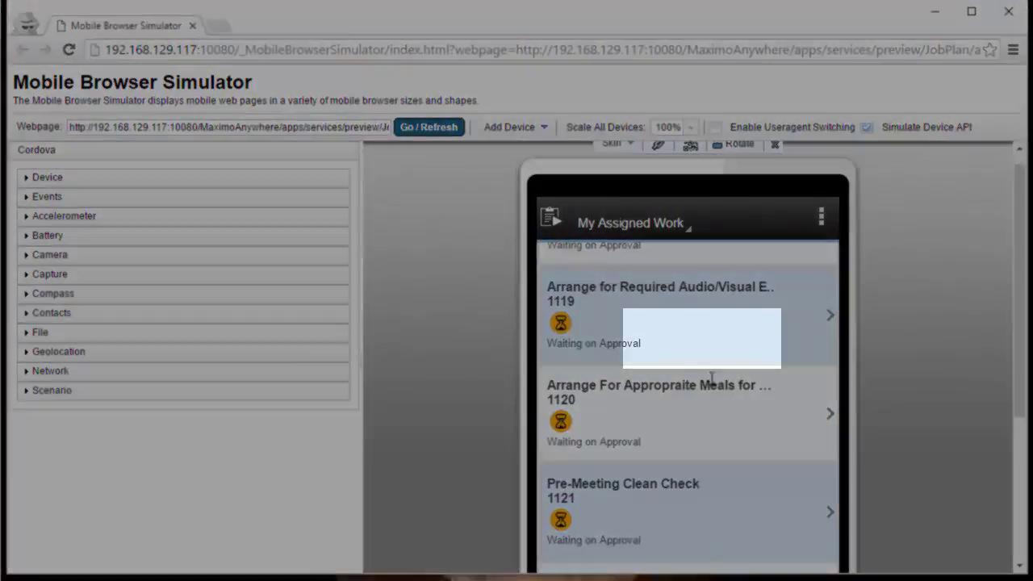
pyautogui.scroll(-4, 754, 400)
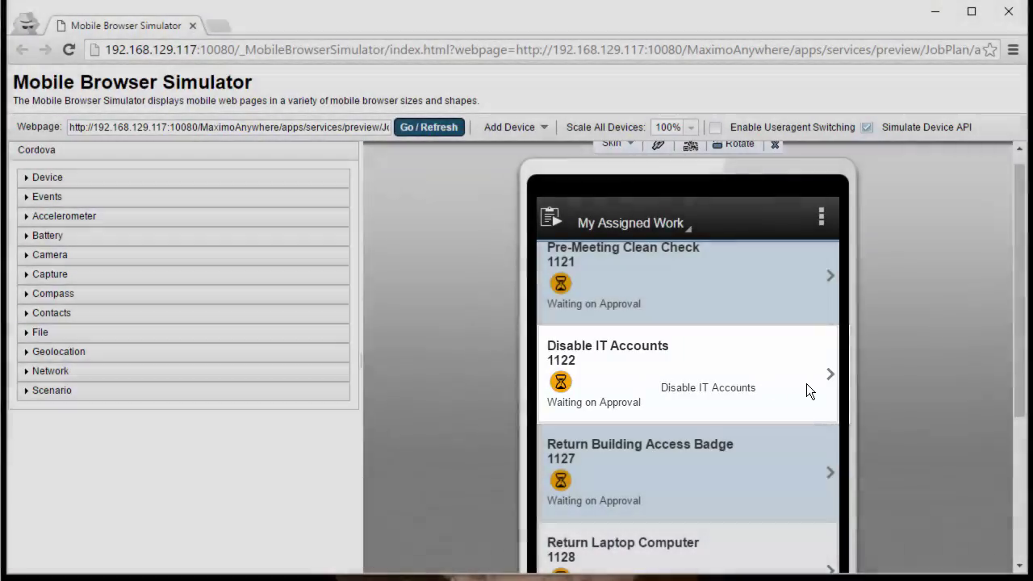
pyautogui.click(806, 384)
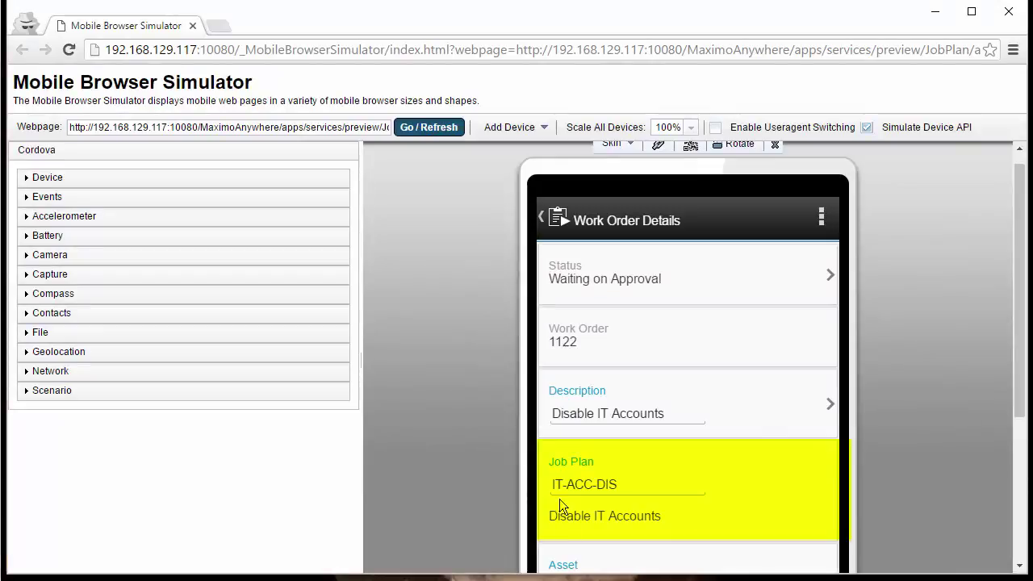
pyautogui.click(560, 219)
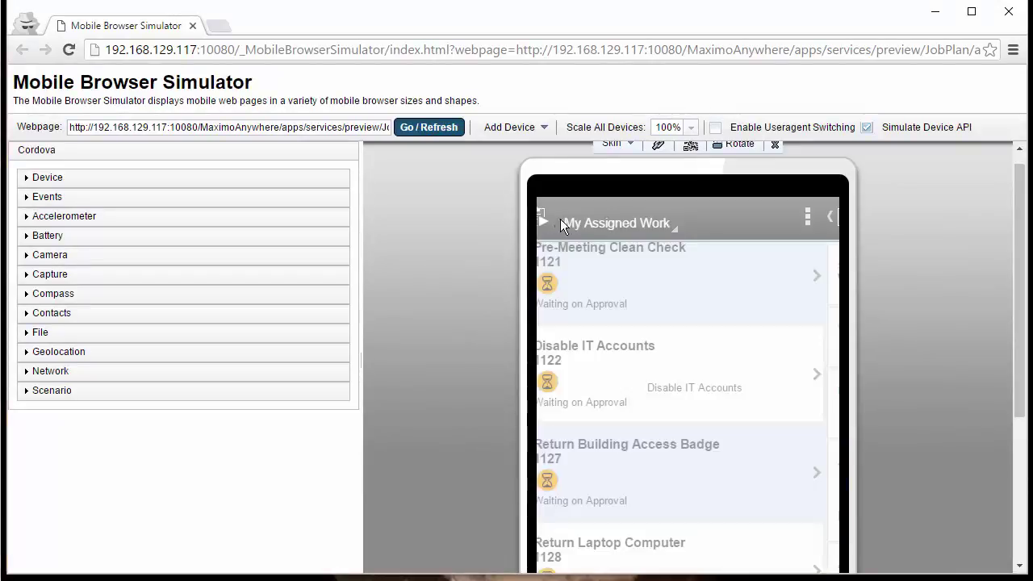
# Review work order 1142, Overhaul GM Electrical Cart, then open 1130, Conduct Exit Interview, which has no job plan
pyautogui.moveTo(766, 411); pyautogui.dragTo(766, 277)
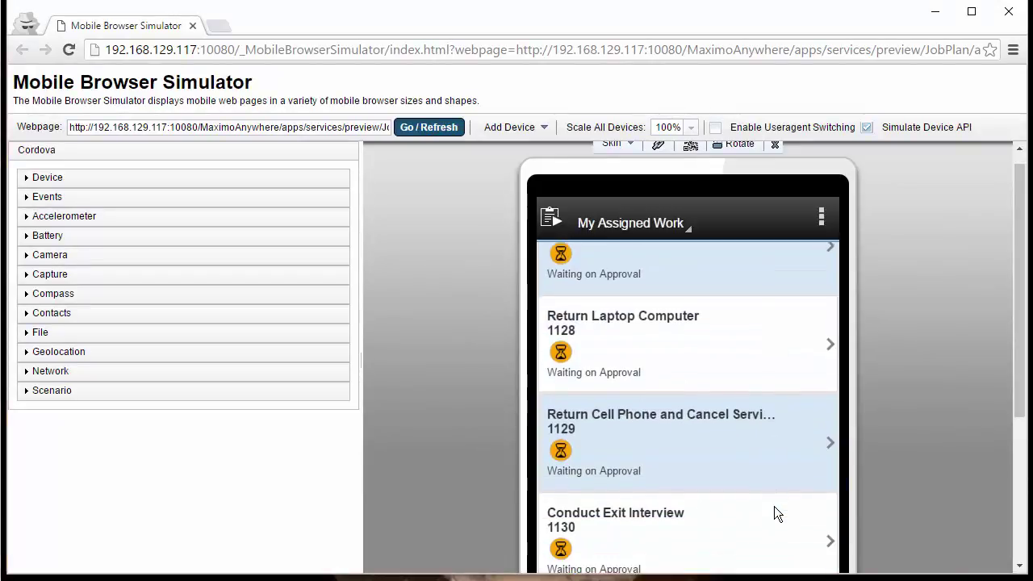
pyautogui.moveTo(774, 506); pyautogui.dragTo(786, 465)
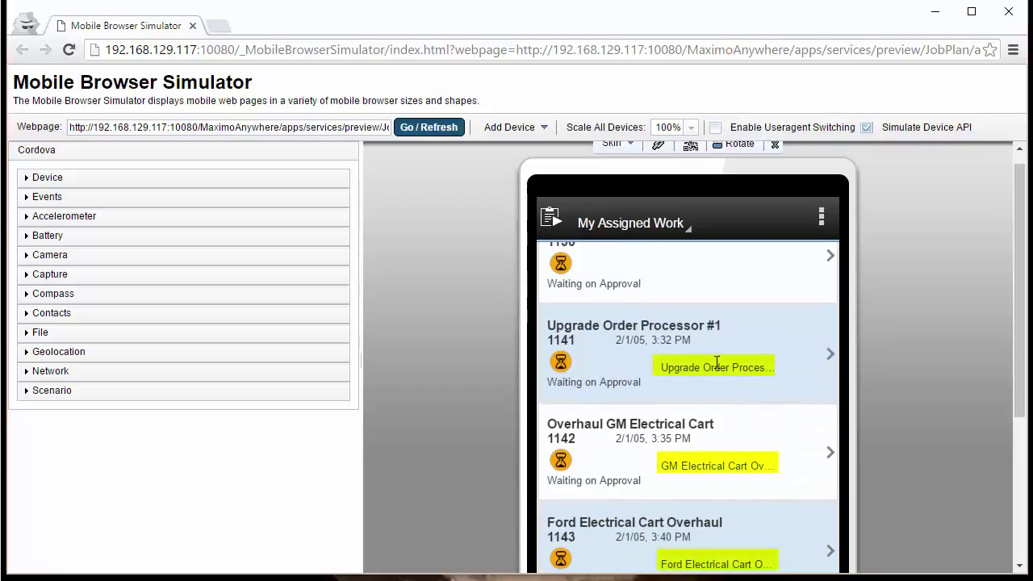
pyautogui.click(736, 444)
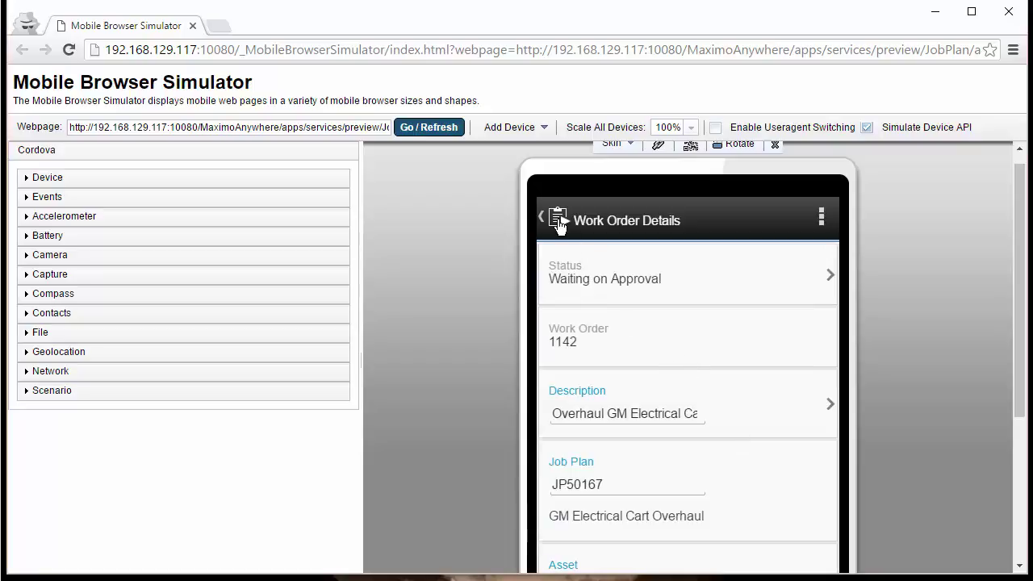
pyautogui.click(559, 220)
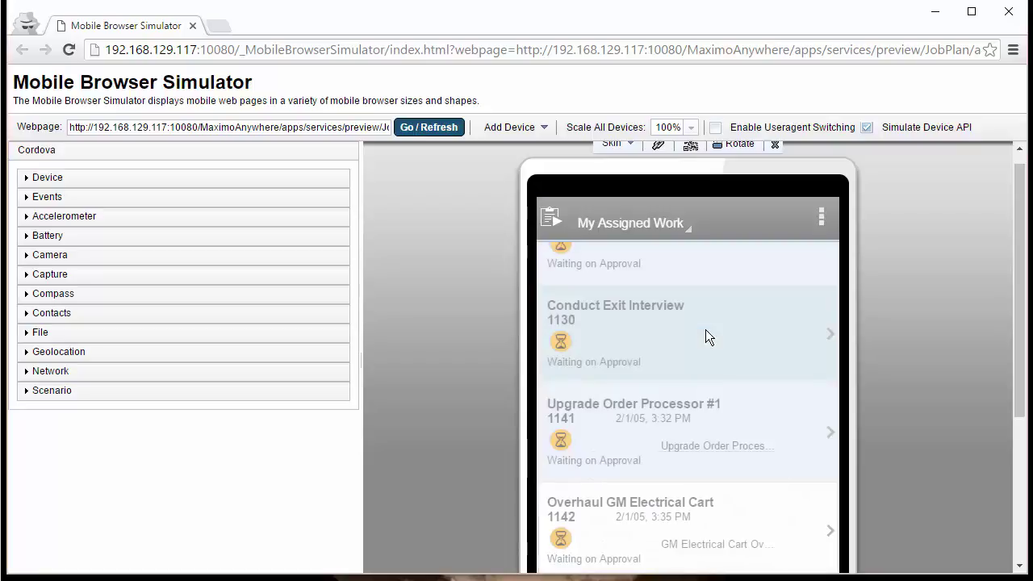
pyautogui.click(705, 330)
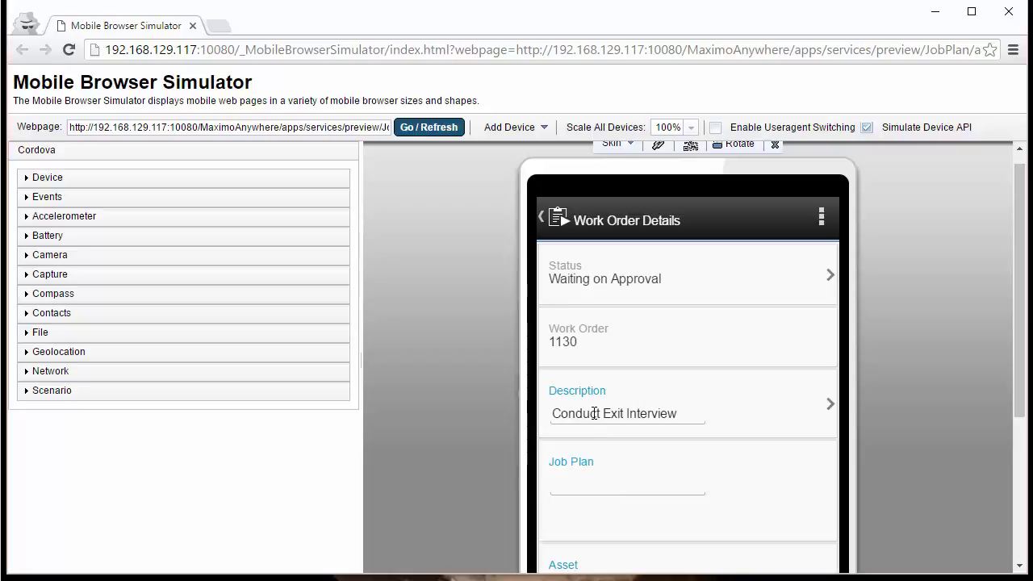